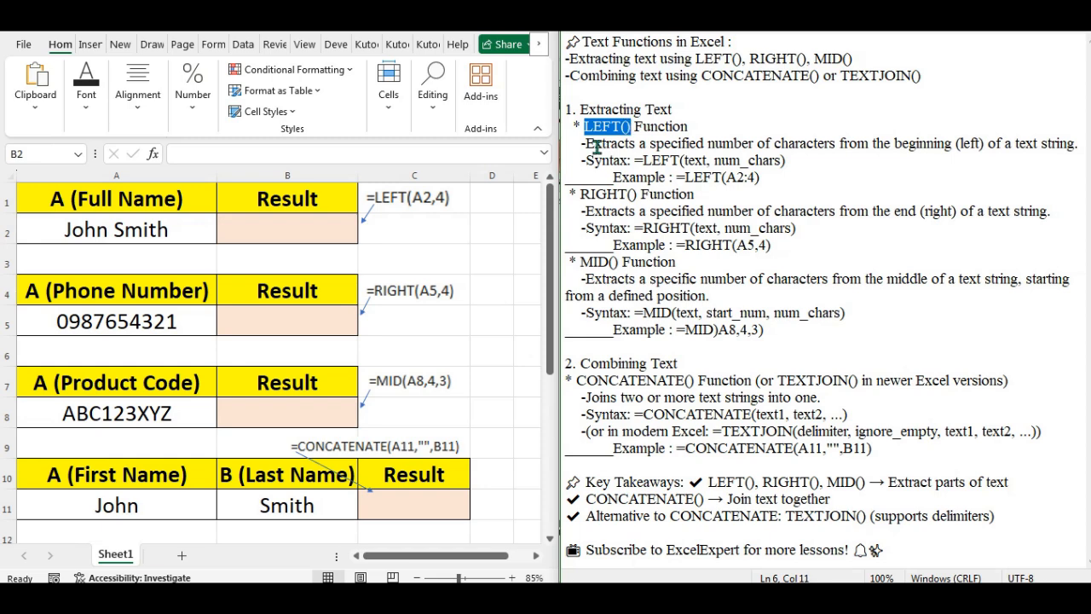
Step: Highlight the LEFT syntax line and the =LEFT(A2:4) example in the notes
left_click(955, 145)
left_click(970, 164)
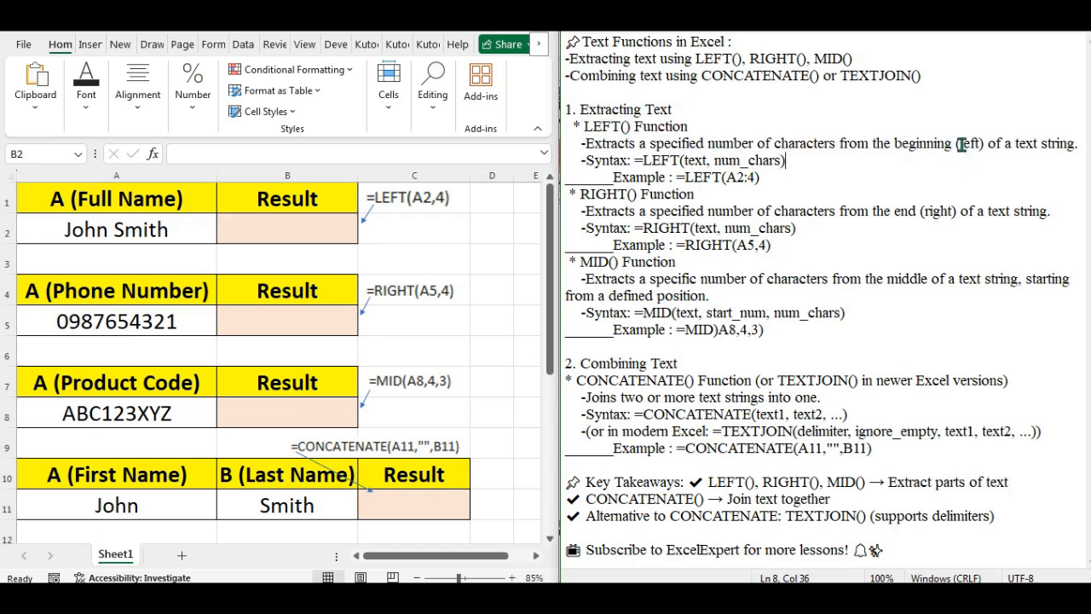
left_click(925, 187)
left_click_drag(595, 160, 782, 162)
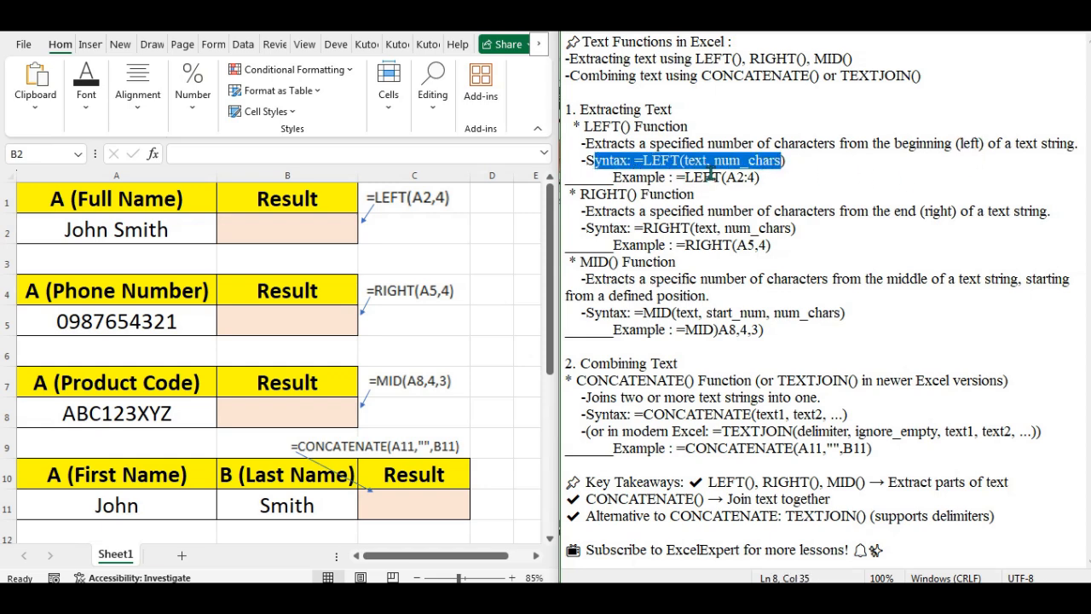
left_click(619, 178)
left_click_drag(685, 178, 760, 177)
Step: Enter =LEFT(A2,4) in B2 to return the full name's first four characters
left_click(298, 229)
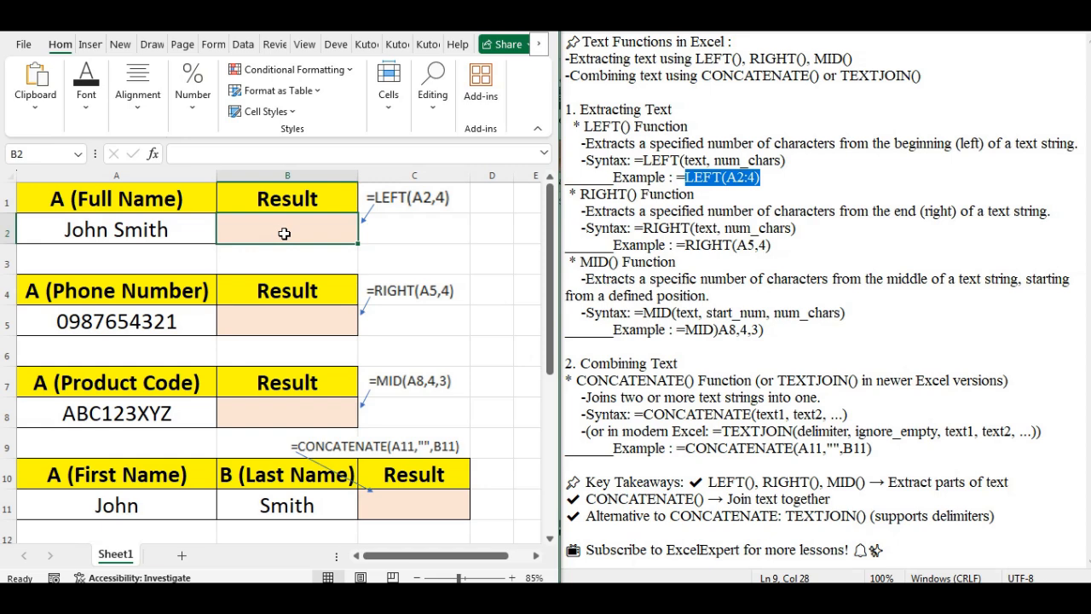
type("=")
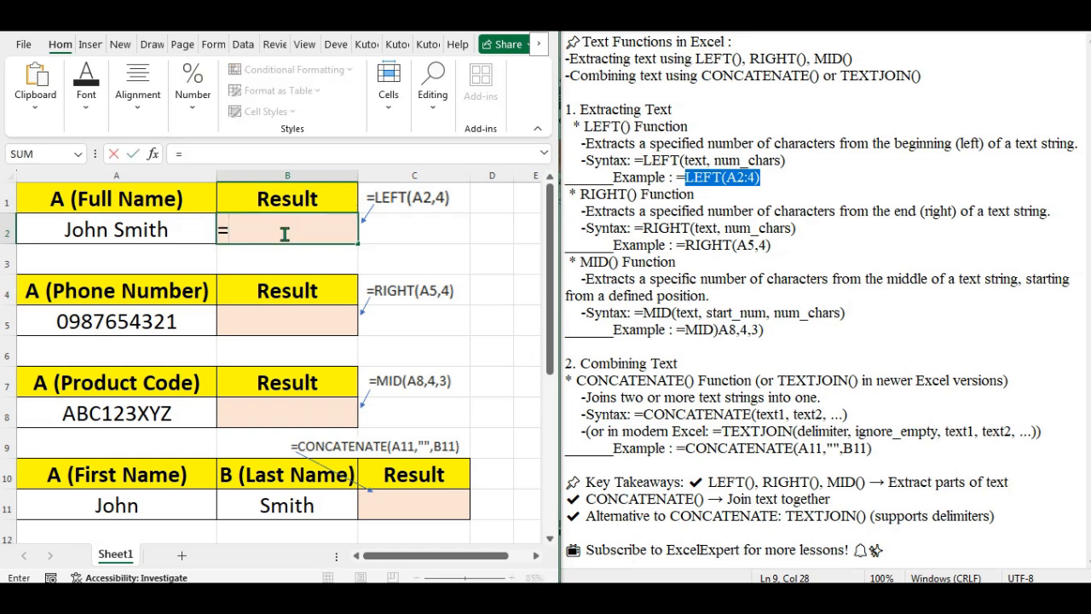
type("LEFT")
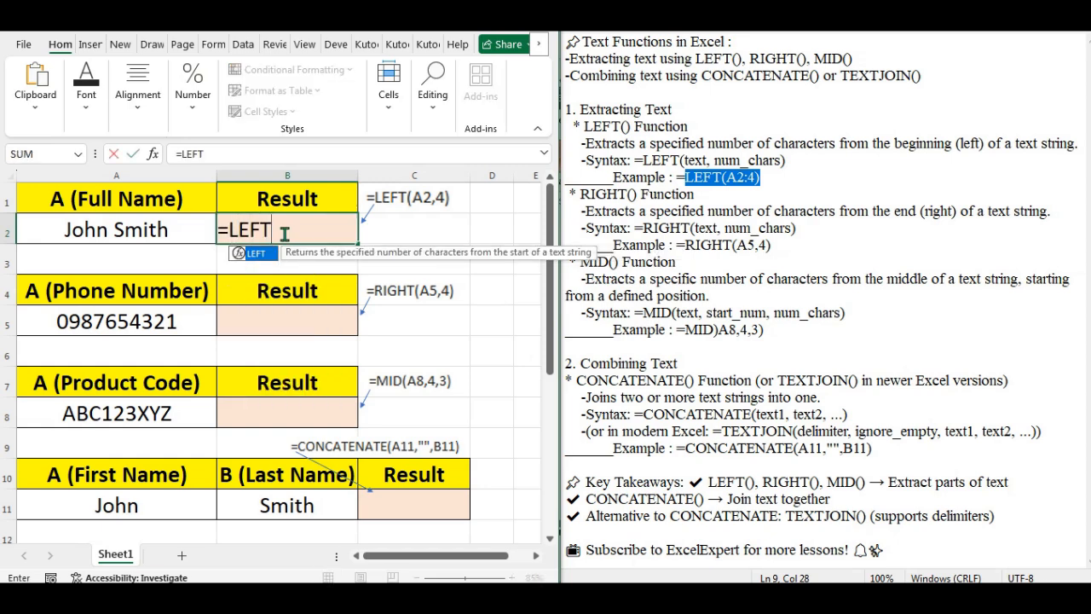
type("(")
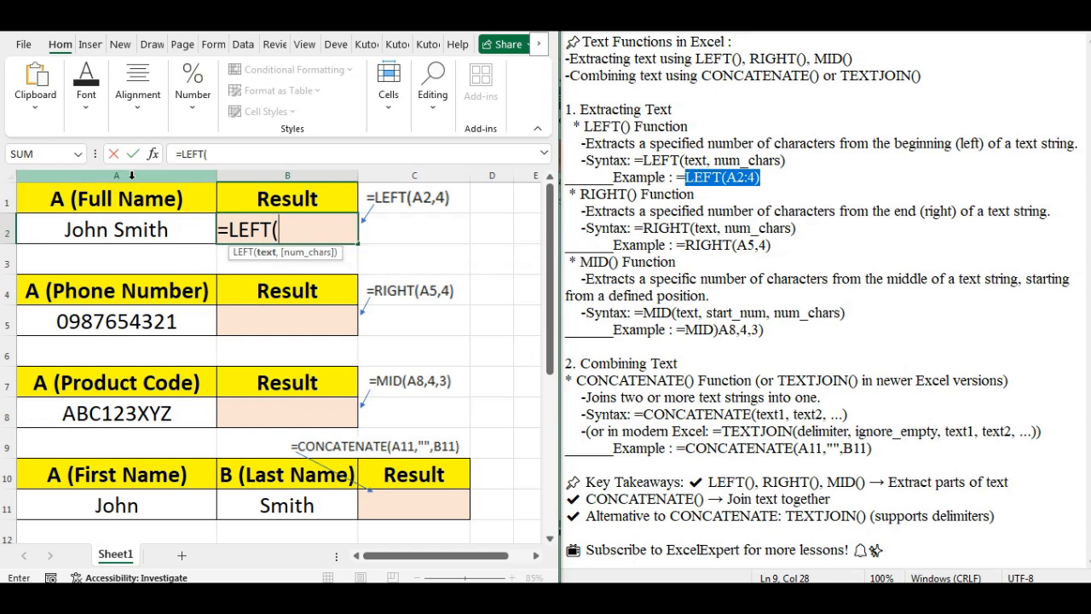
left_click(54, 230)
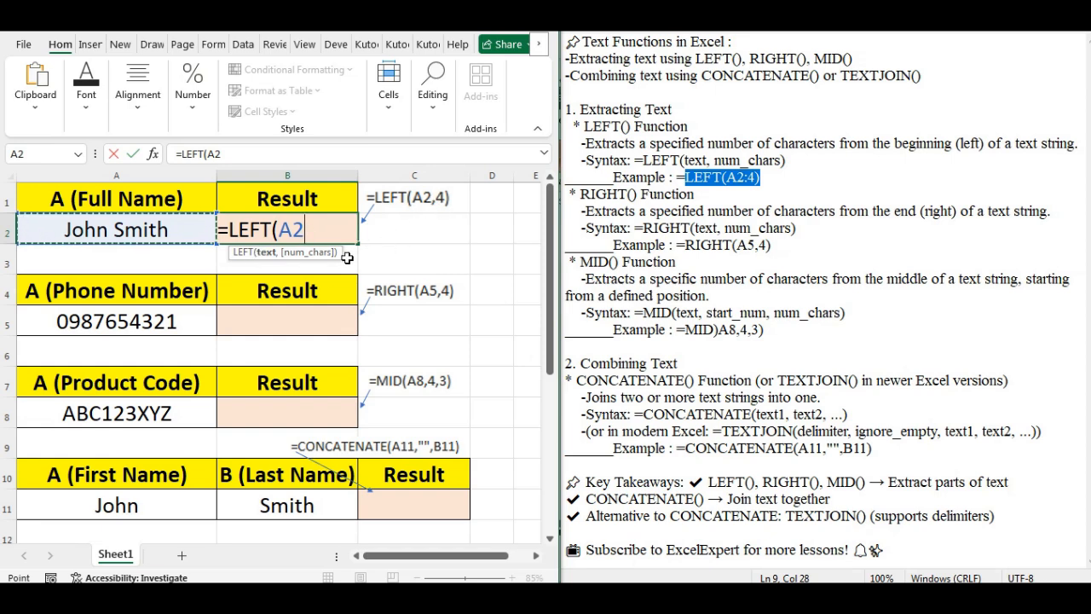
type(",")
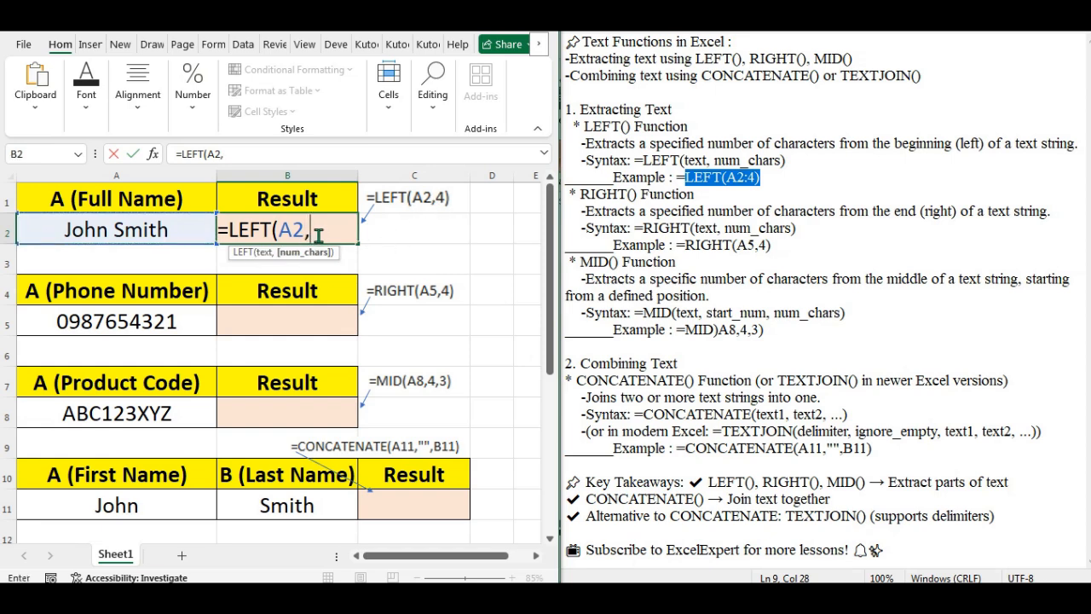
type("4)")
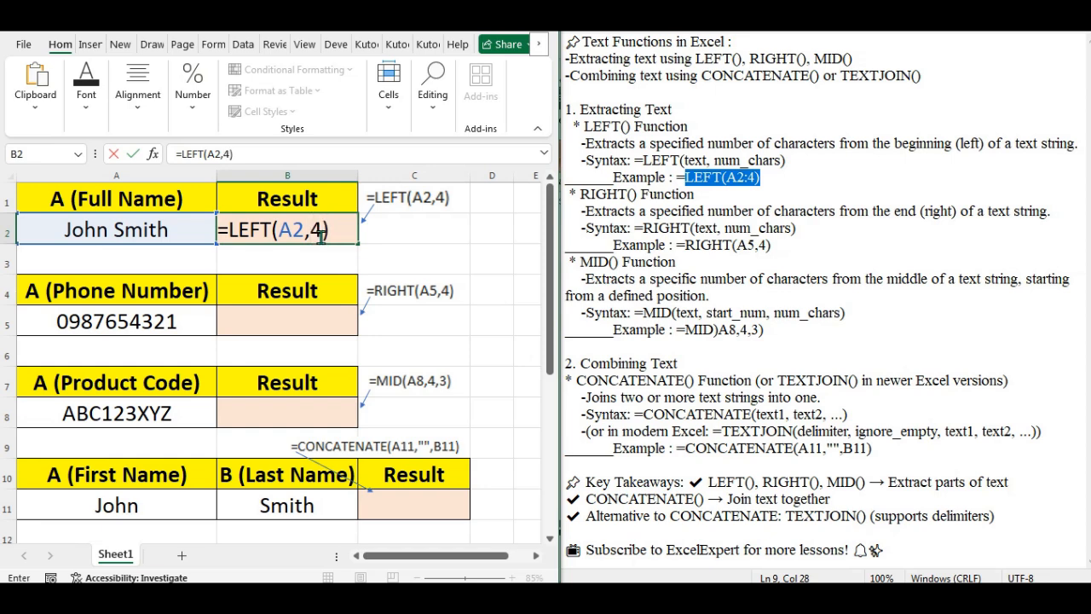
key("Return")
left_click(283, 228)
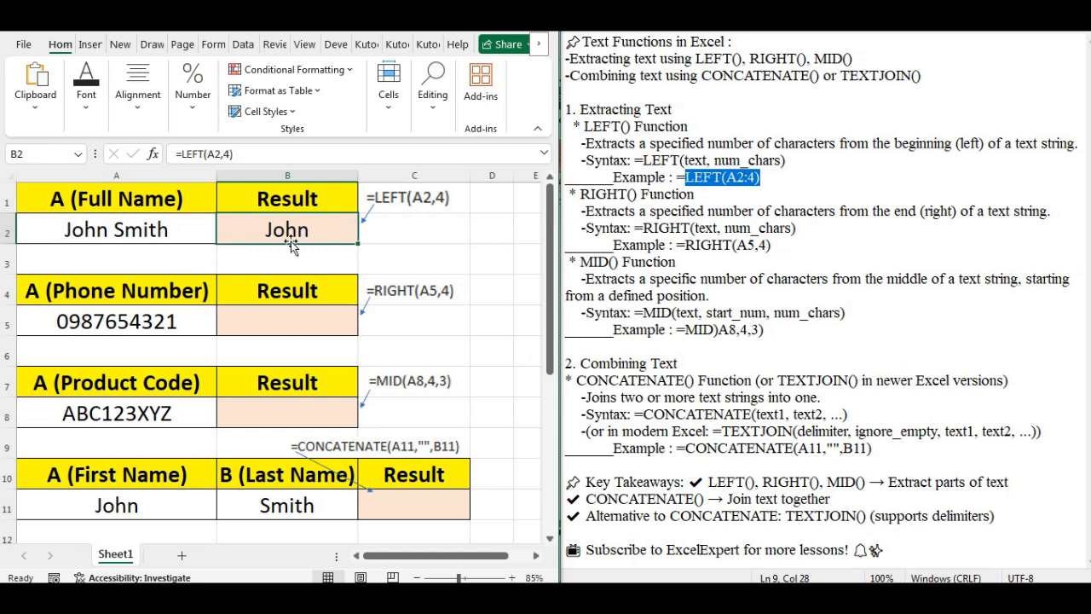
left_click(219, 154)
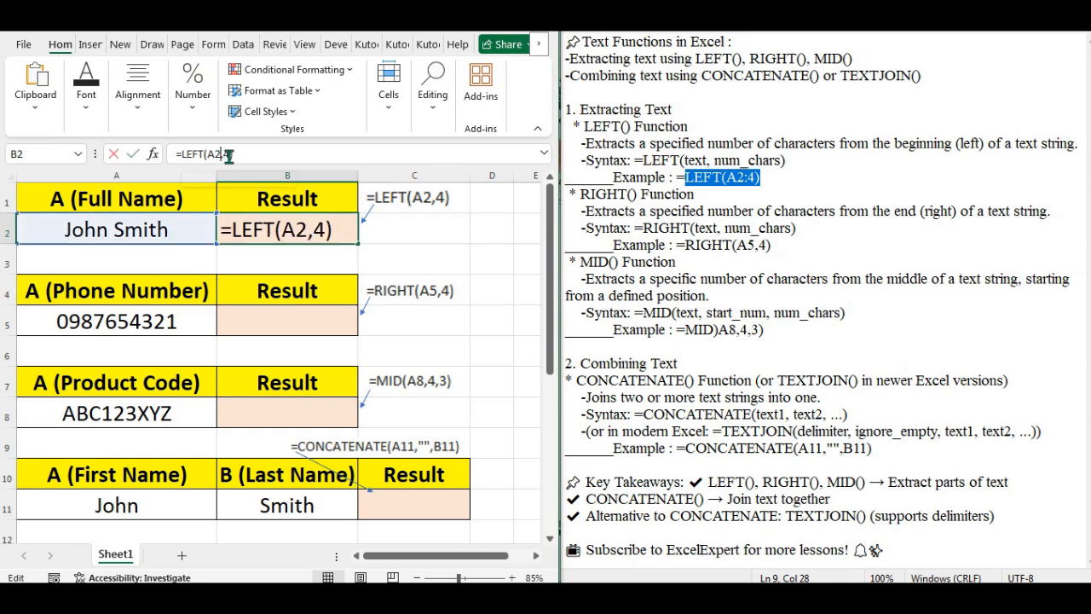
key("Right")
key("shift+Right")
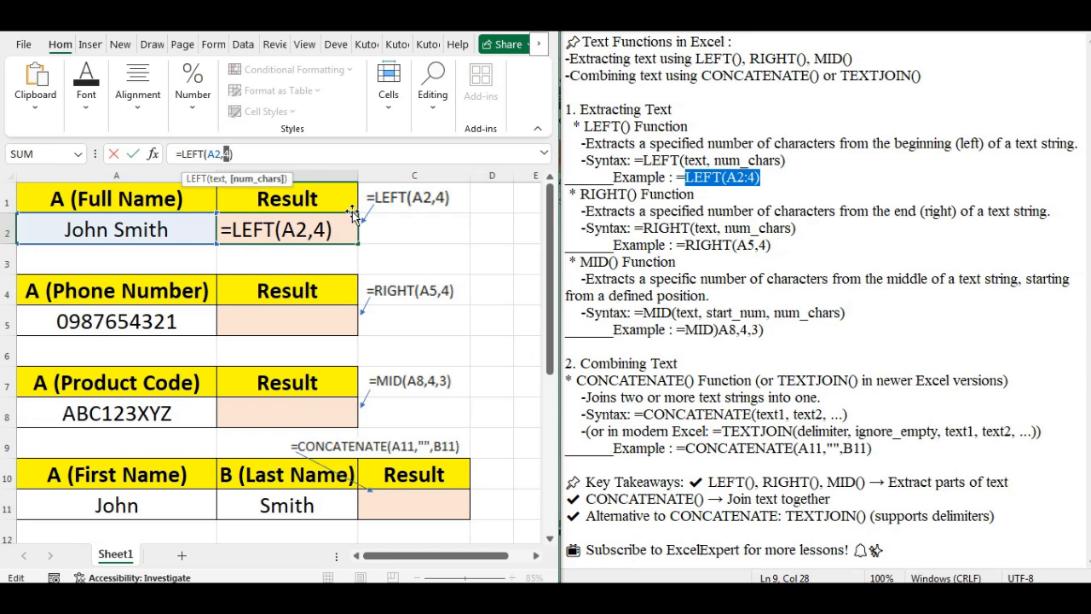
type("3")
key("Return")
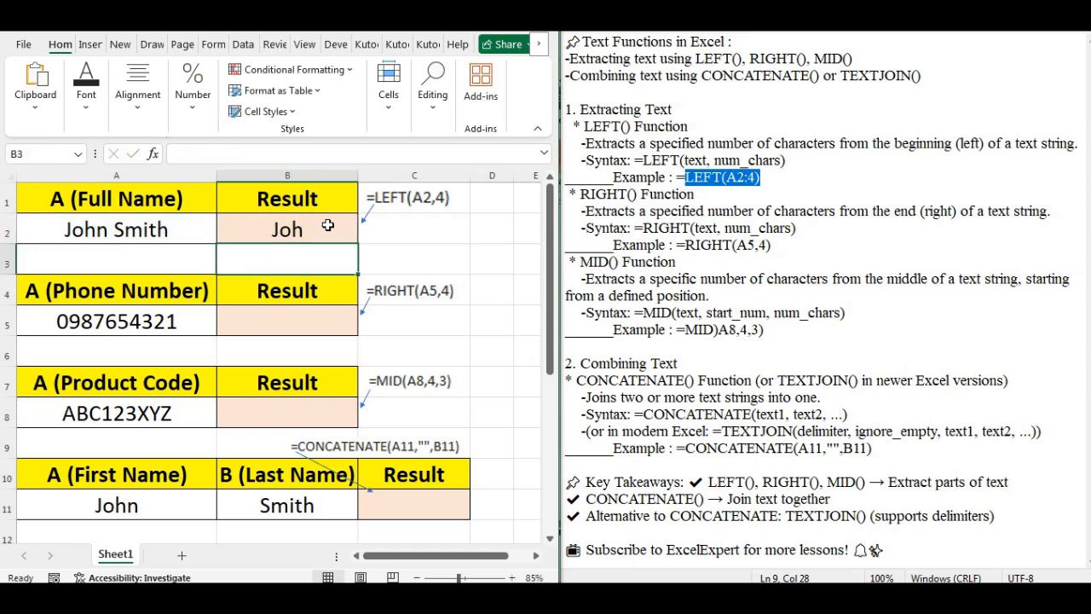
left_click(320, 231)
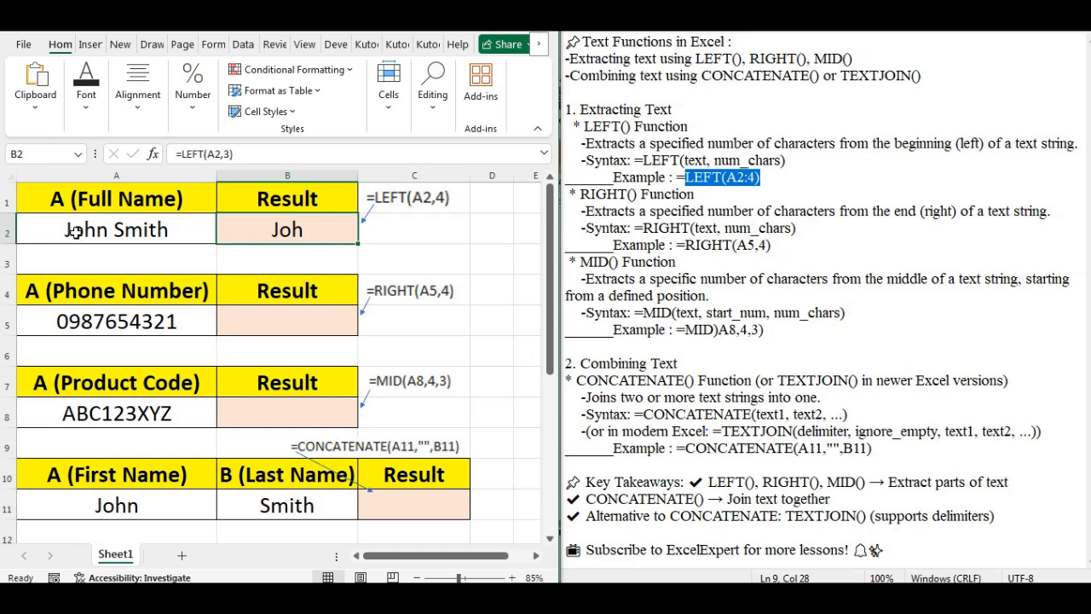
left_click(227, 156)
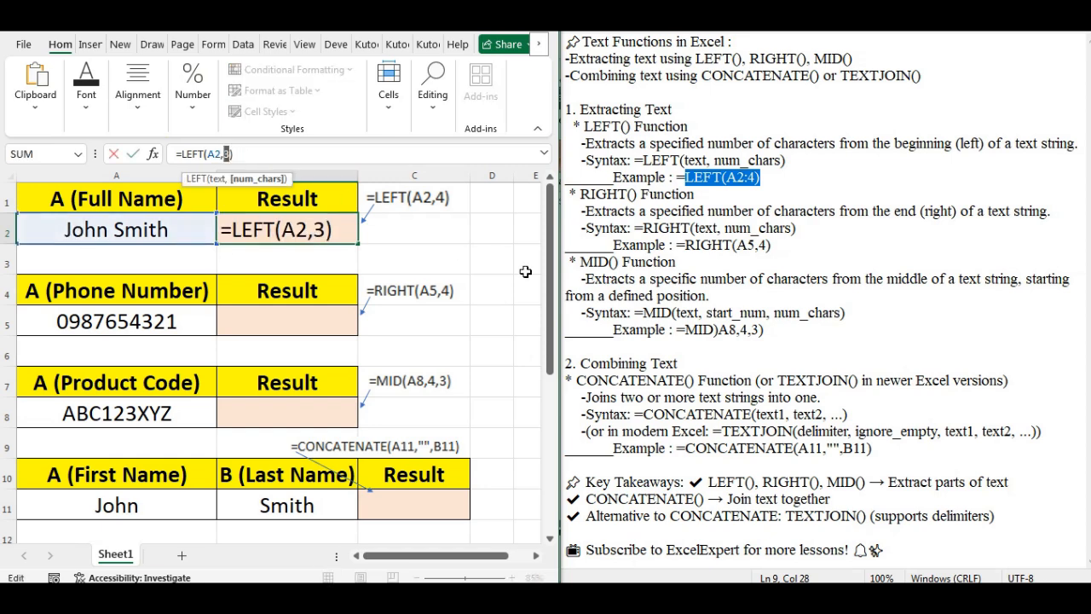
type("2")
key("Return")
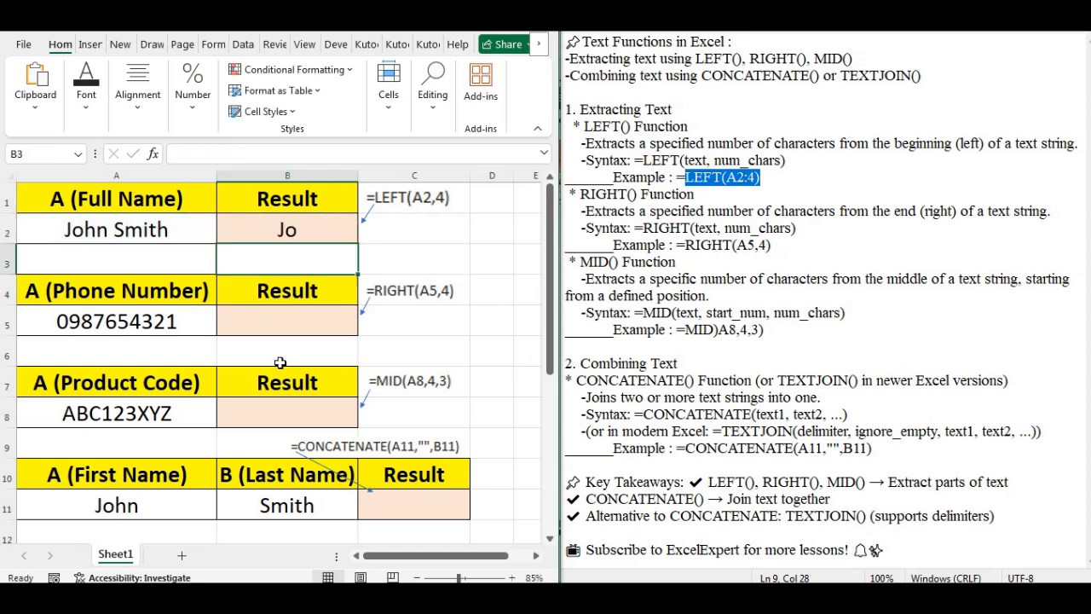
left_click(288, 227)
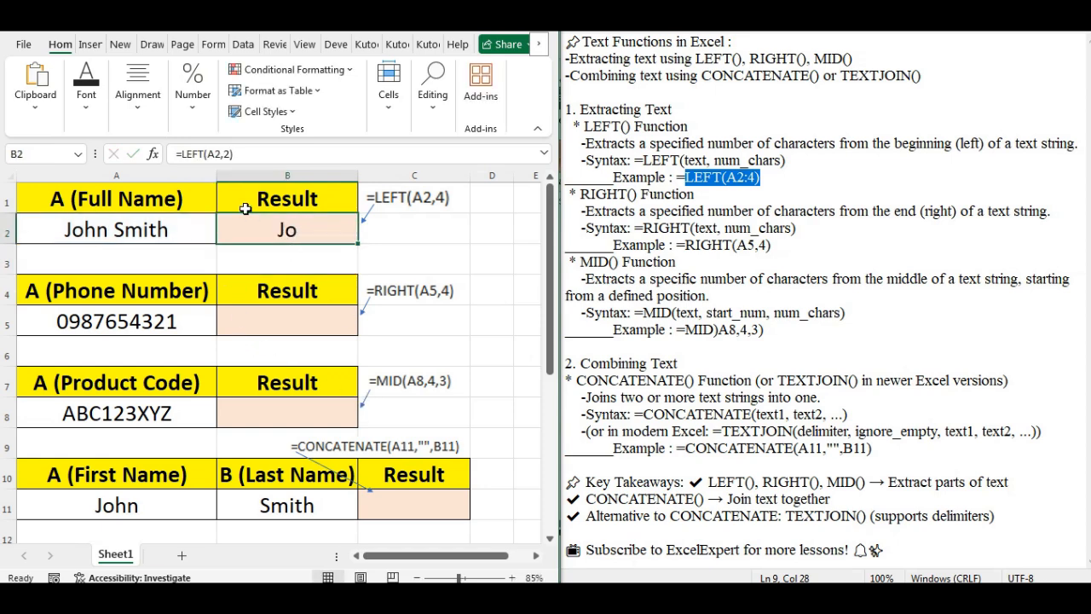
left_click(225, 160)
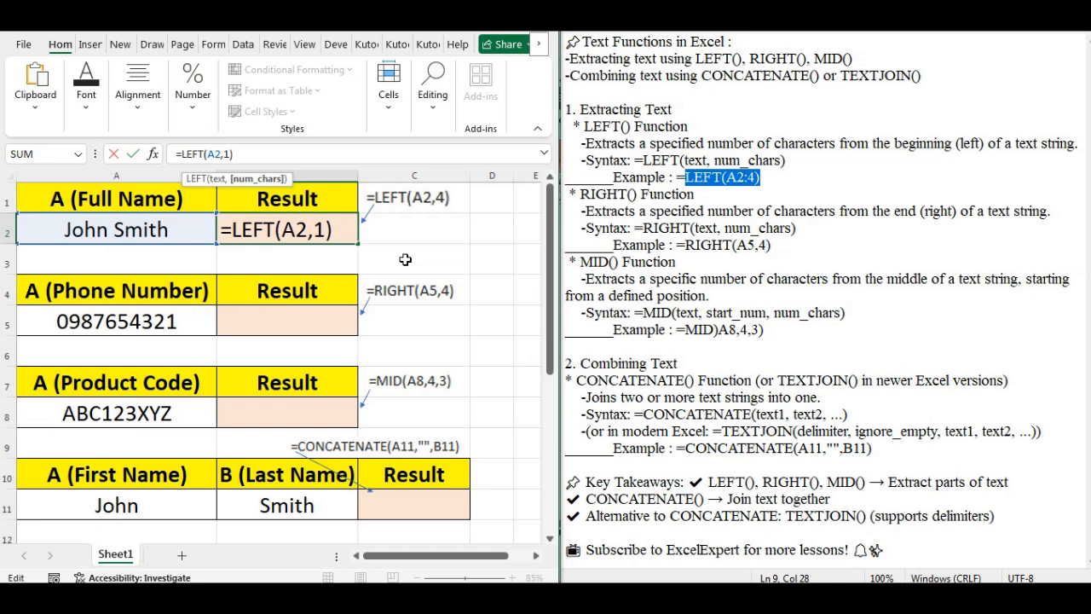
type("1")
key("Return")
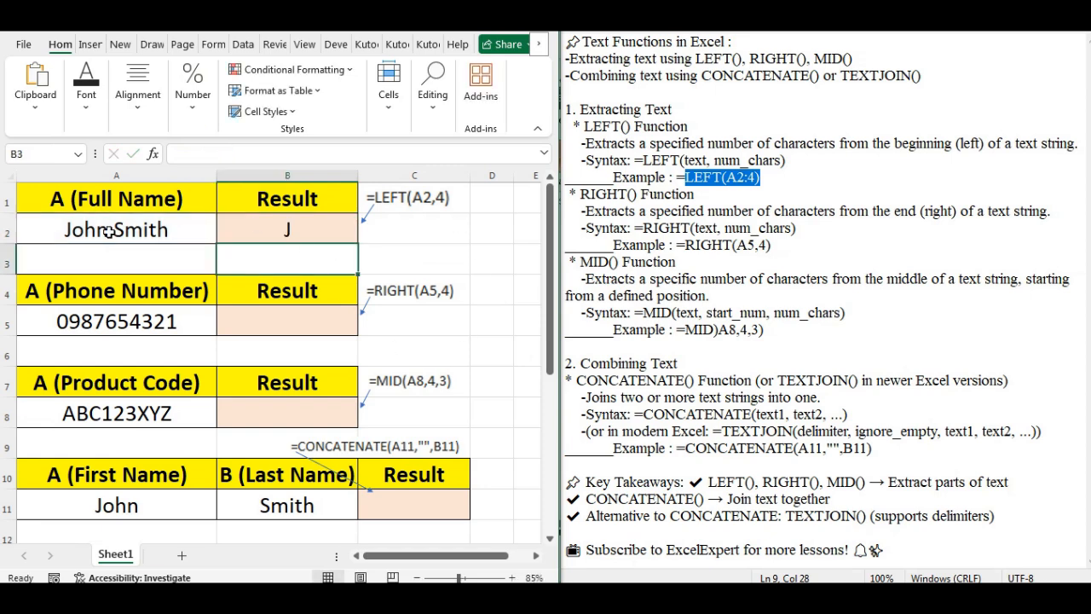
left_click(278, 232)
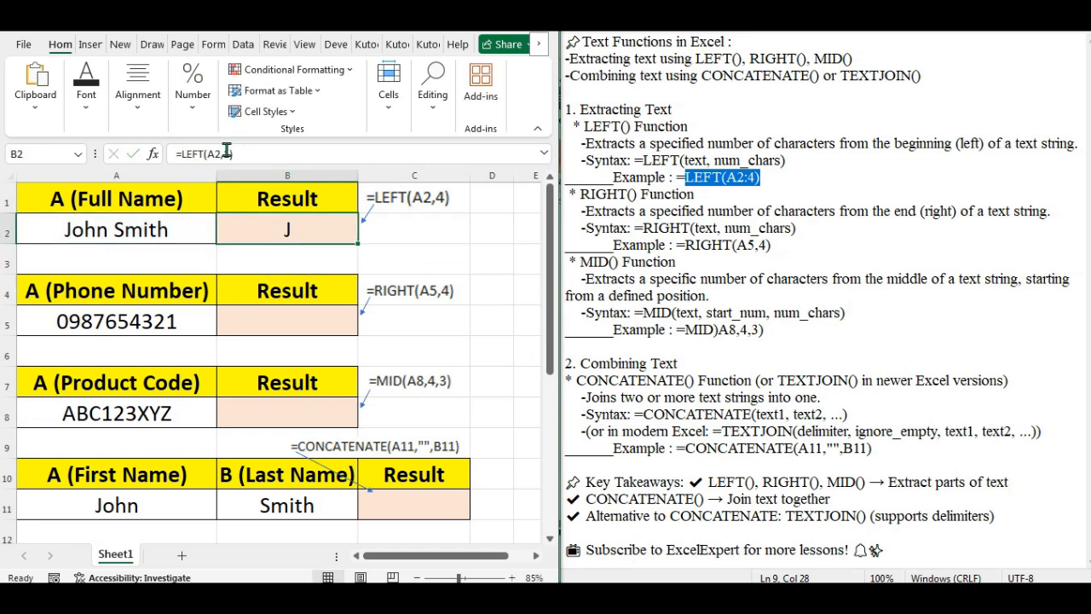
left_click(226, 152)
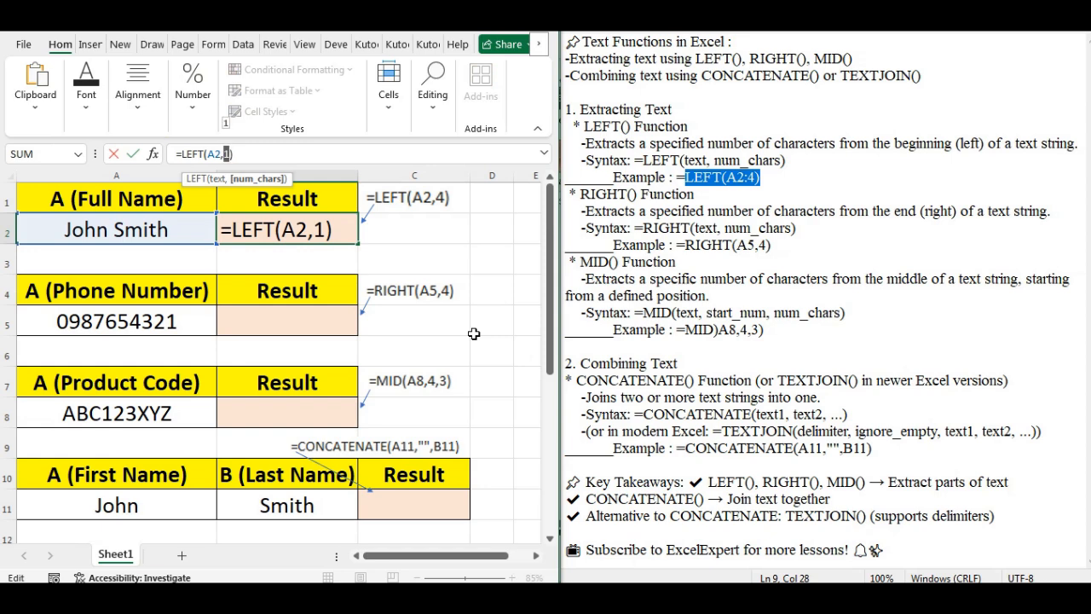
type("4")
key("Return")
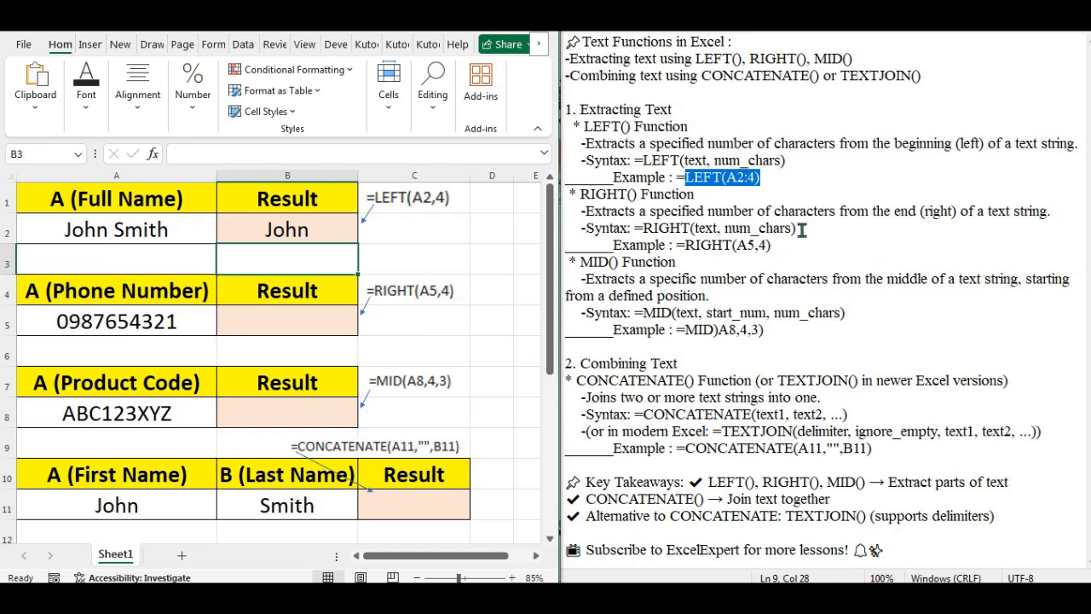
Step: Highlight the RIGHT heading, description, syntax and RIGHT(A5,4) example, then select B5
left_click(596, 205)
left_click_drag(581, 195, 625, 198)
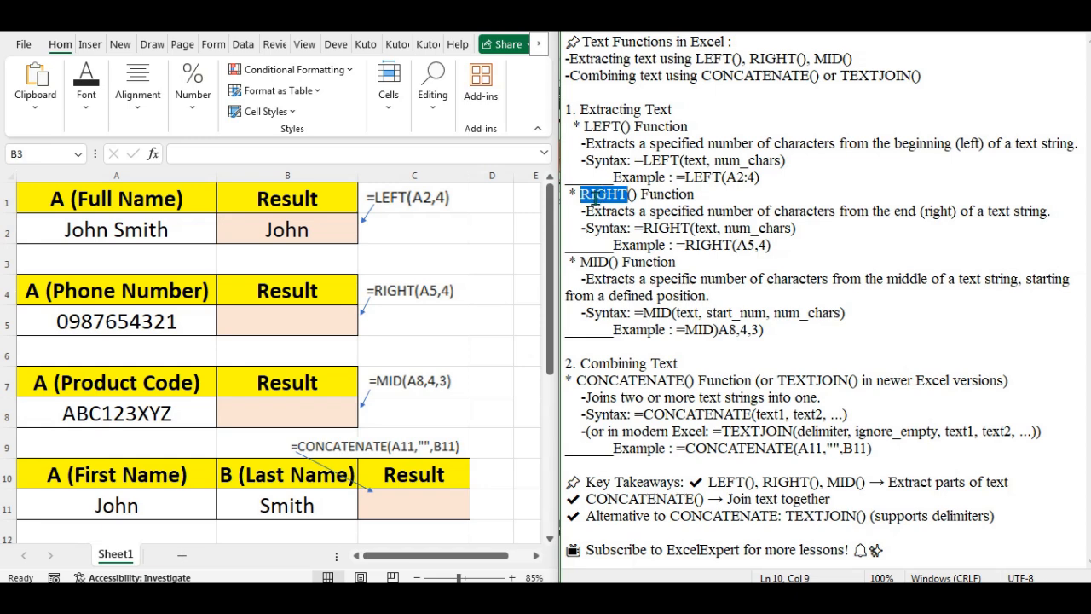
left_click_drag(587, 211, 1032, 215)
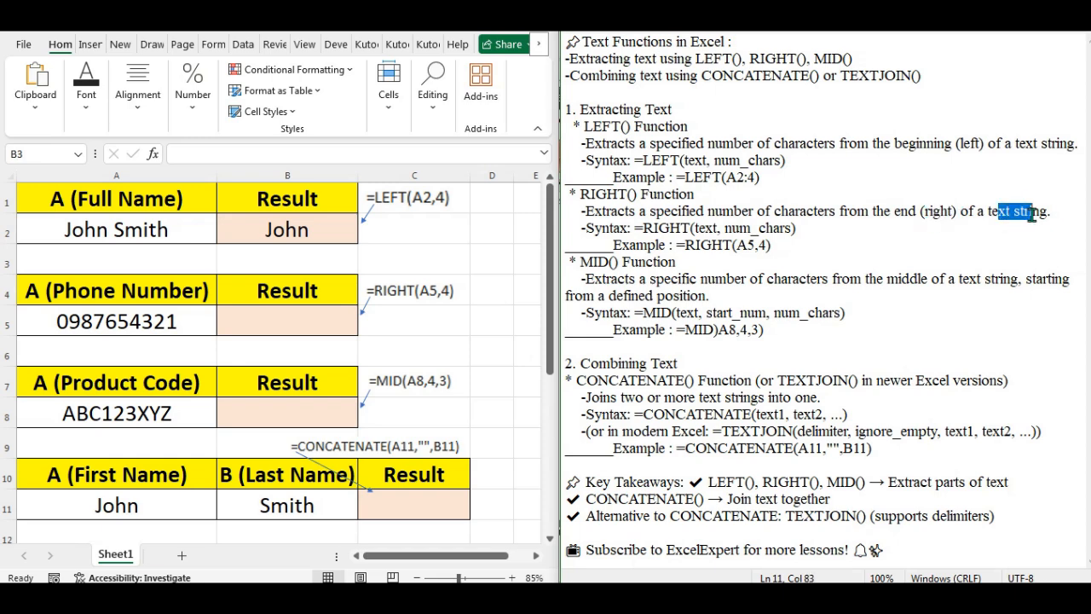
left_click_drag(594, 228, 796, 228)
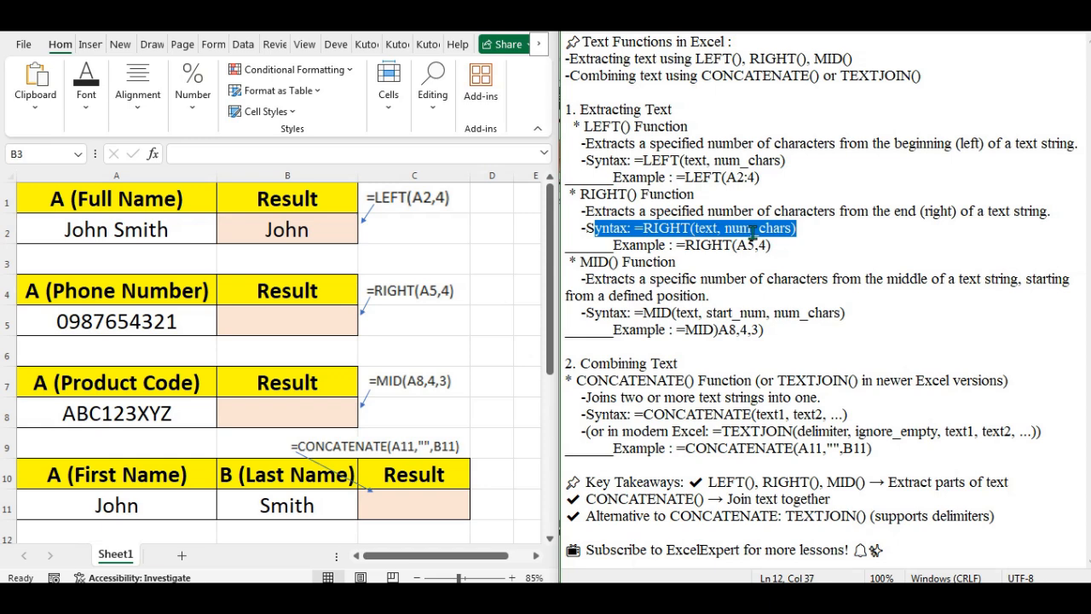
double_click(616, 244)
left_click_drag(686, 245, 768, 244)
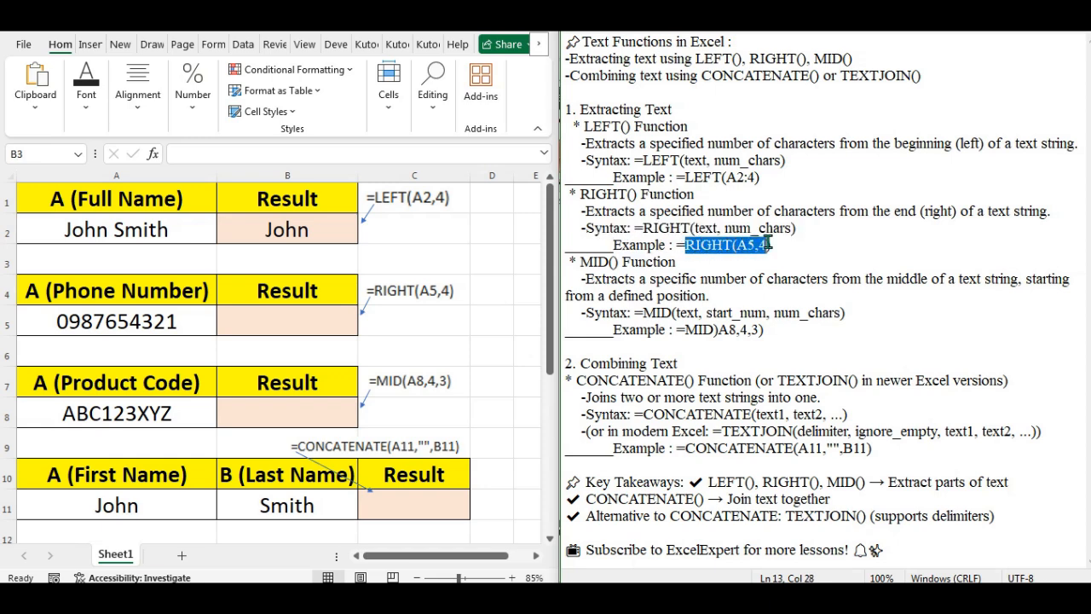
left_click(298, 315)
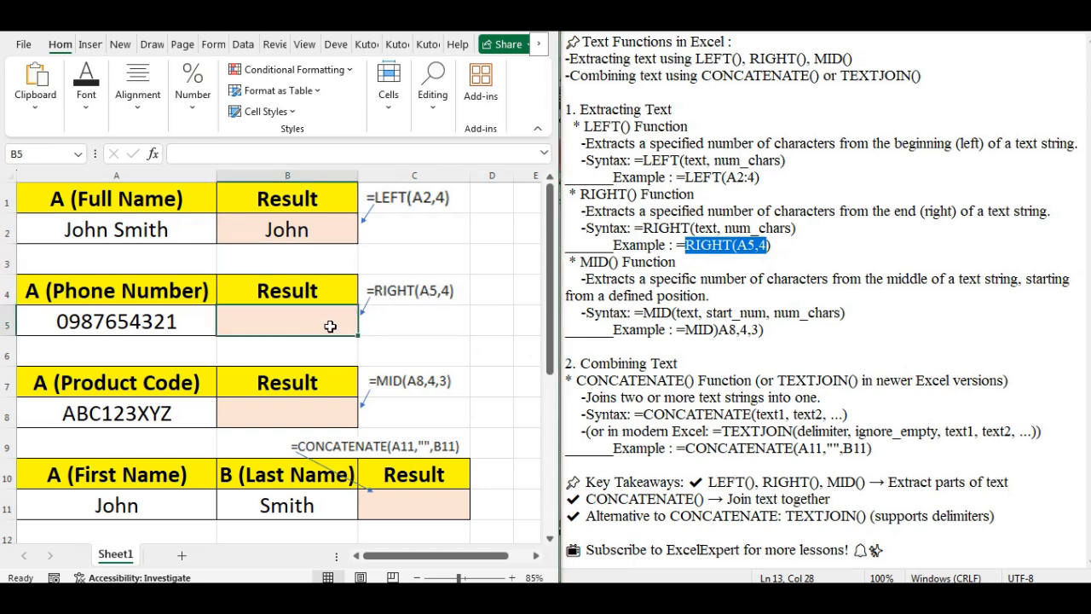
Step: Type =RIGHT(A5,4) in B5 to take the phone number's last four digits
type("=")
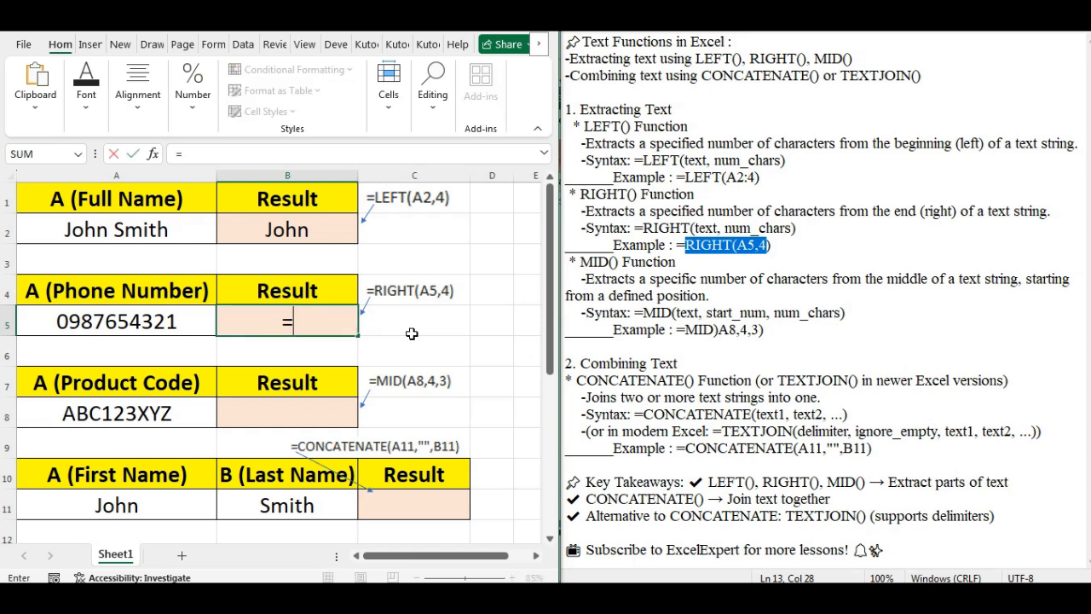
type("R")
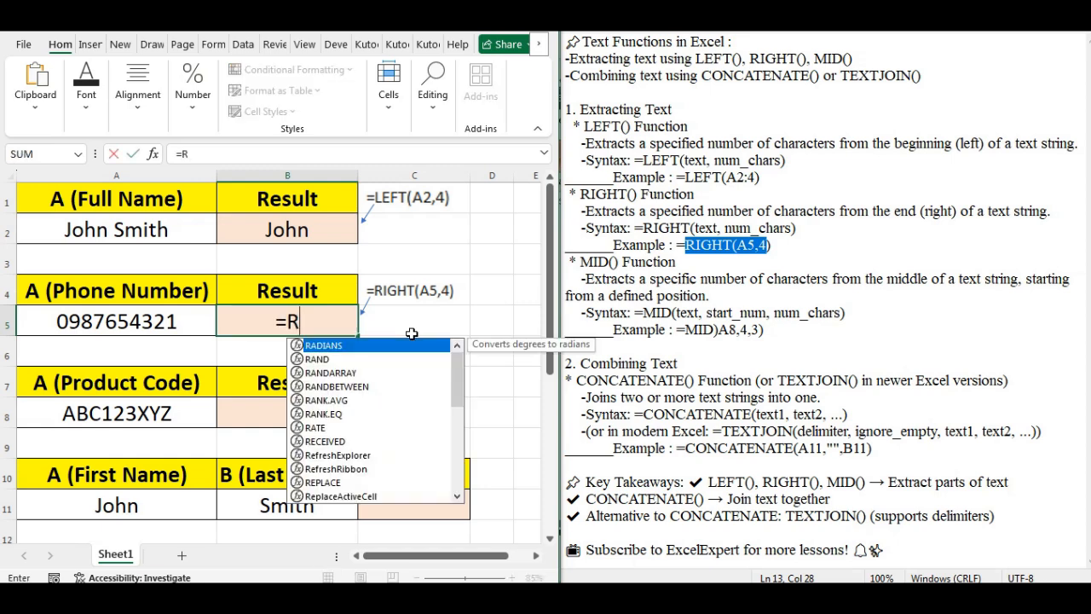
type("IGHT")
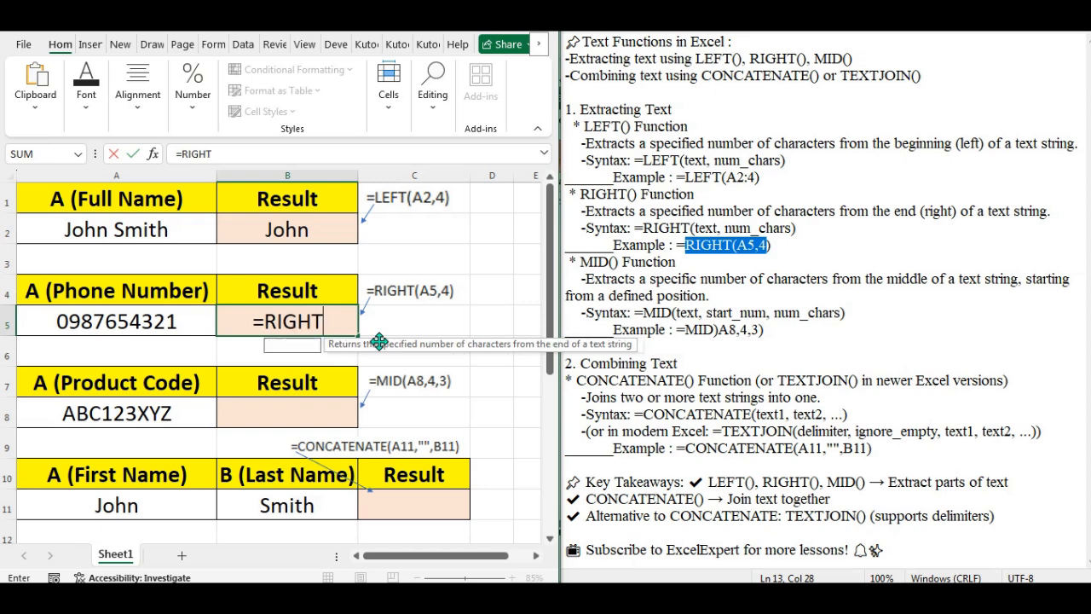
type("(")
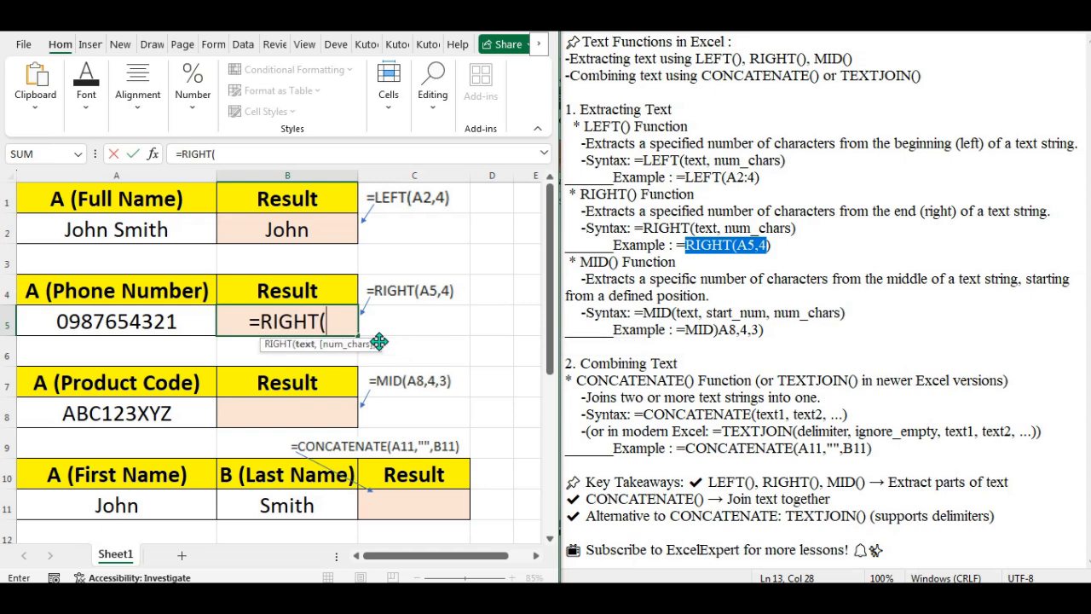
left_click(114, 329)
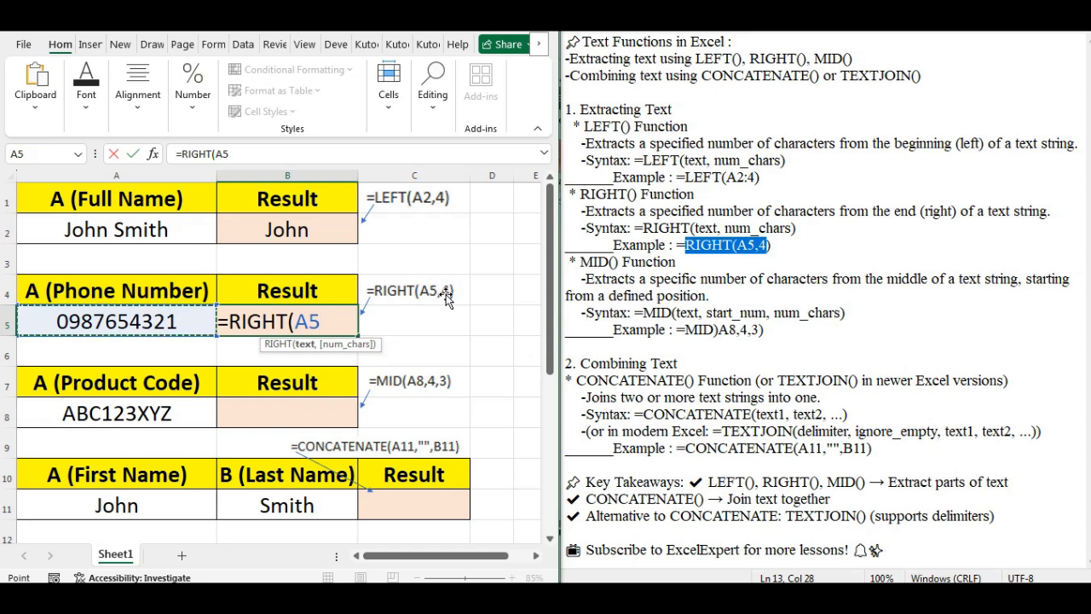
type(",4")
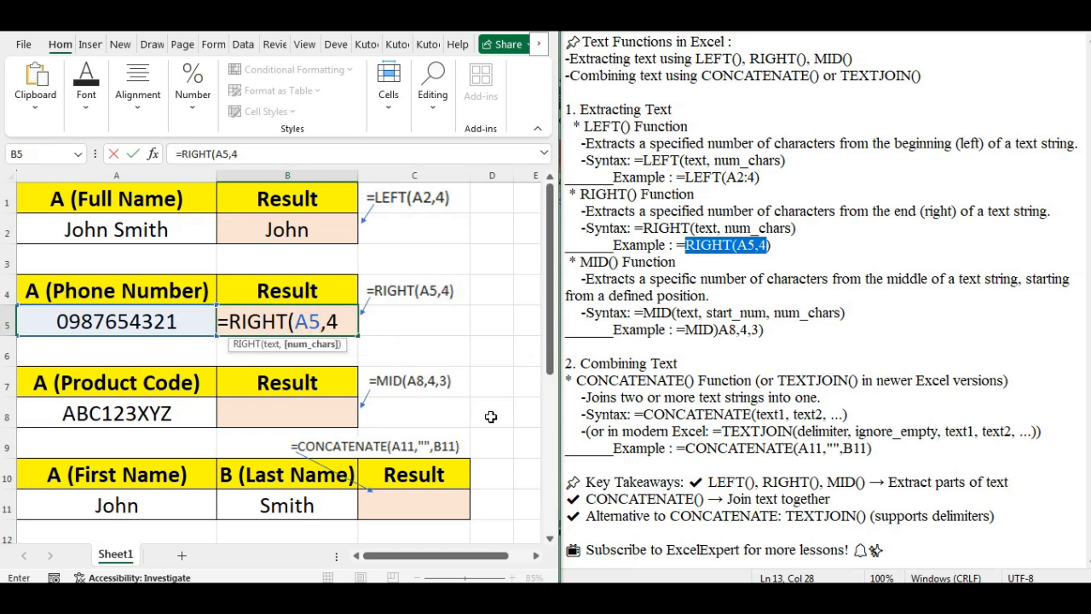
type(")")
key("Return")
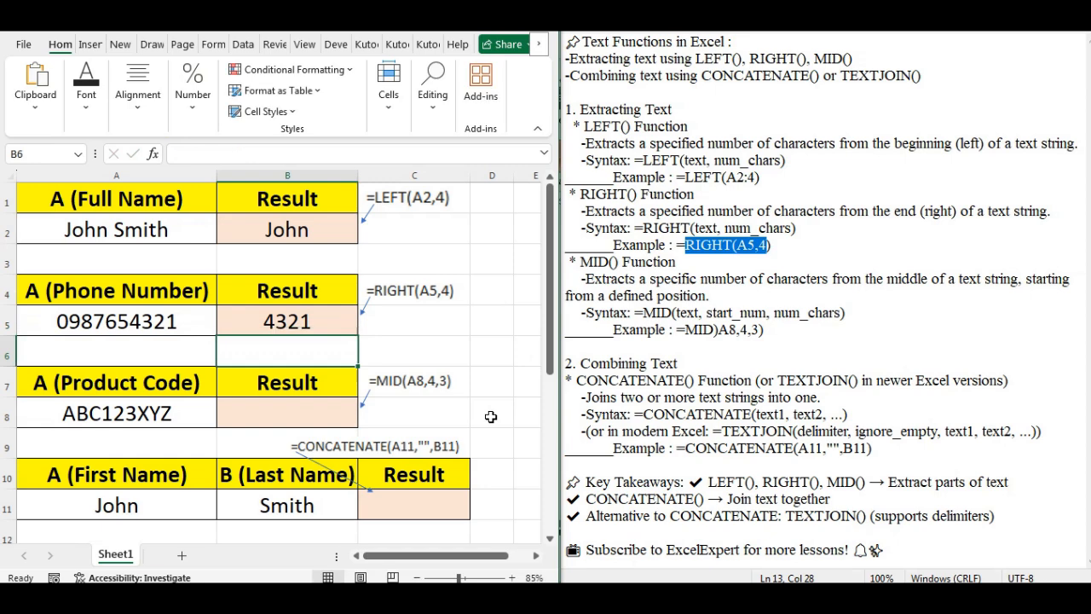
left_click(307, 325)
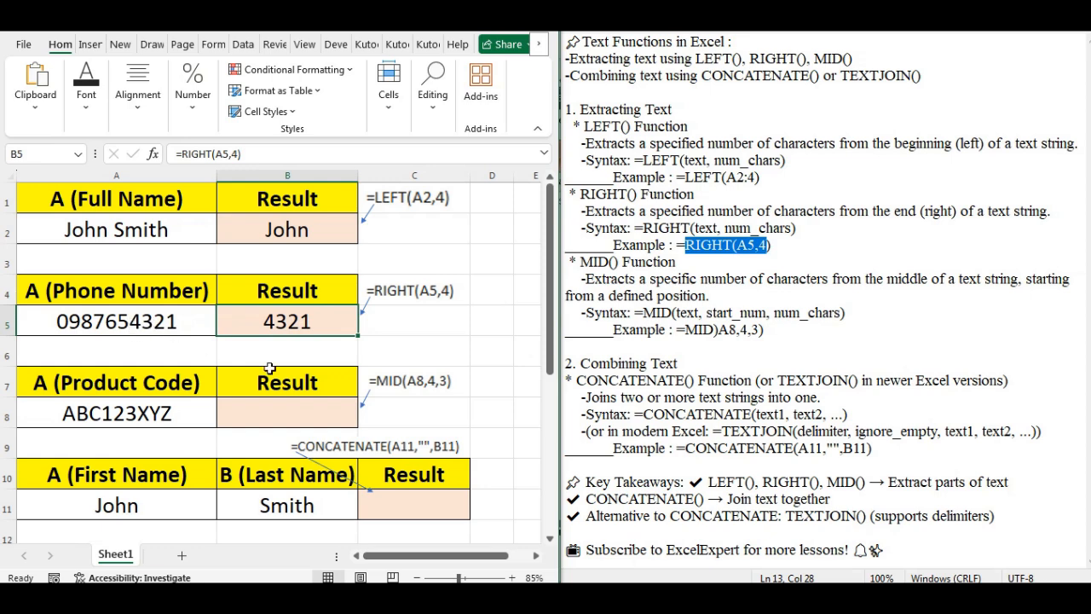
left_click(232, 154)
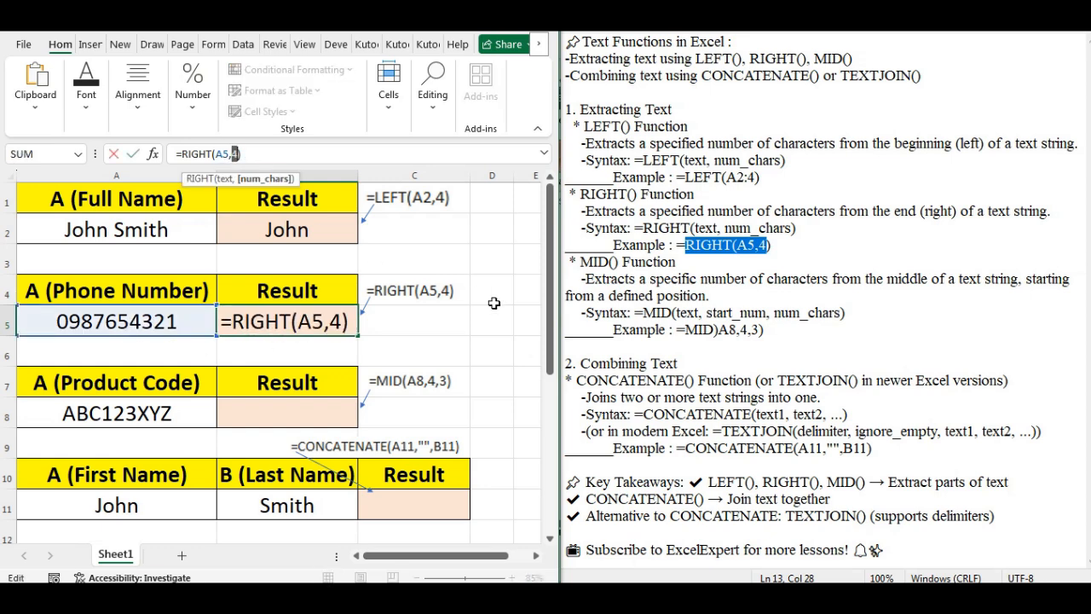
type("3")
key("Return")
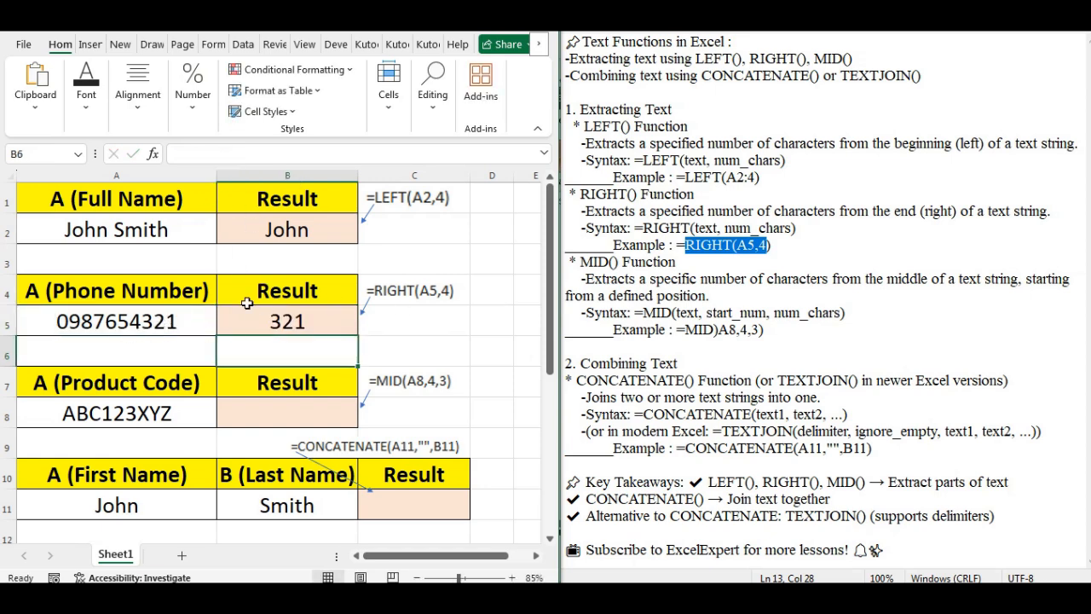
left_click(285, 327)
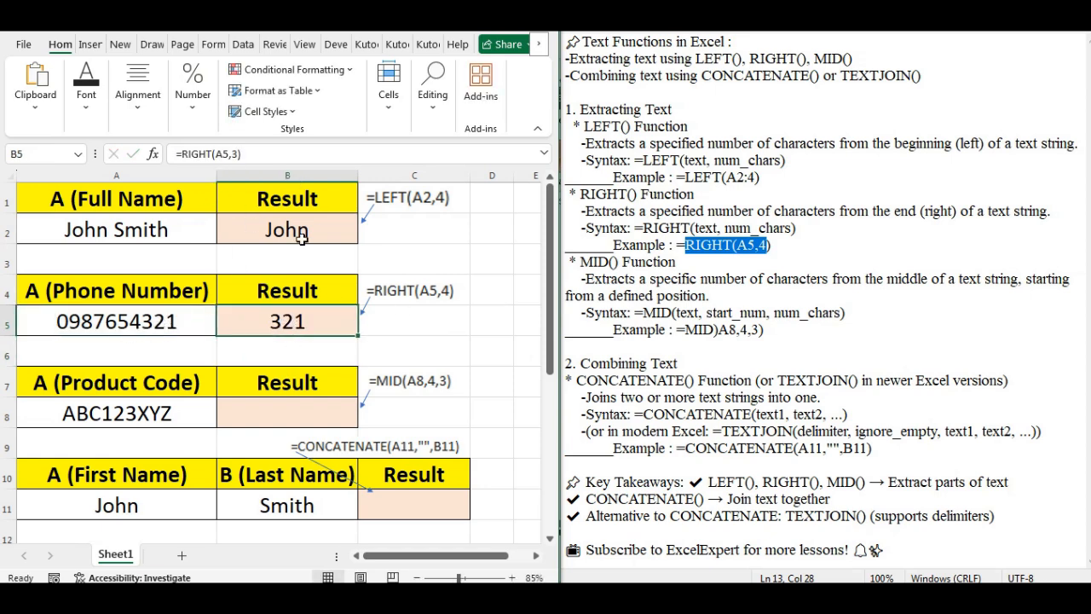
left_click(237, 156)
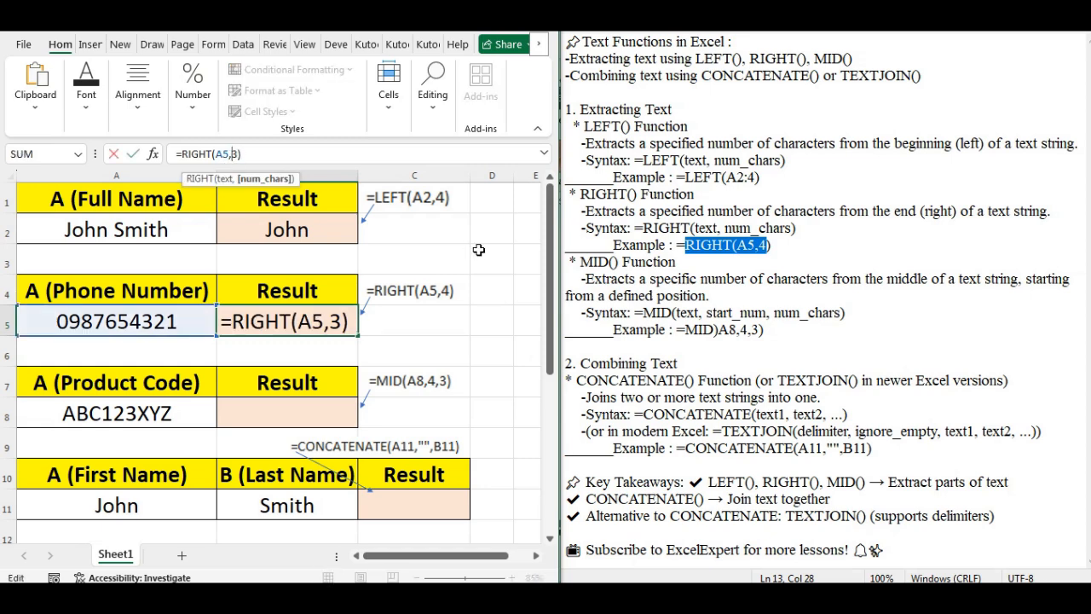
key("Delete")
type("1")
key("Return")
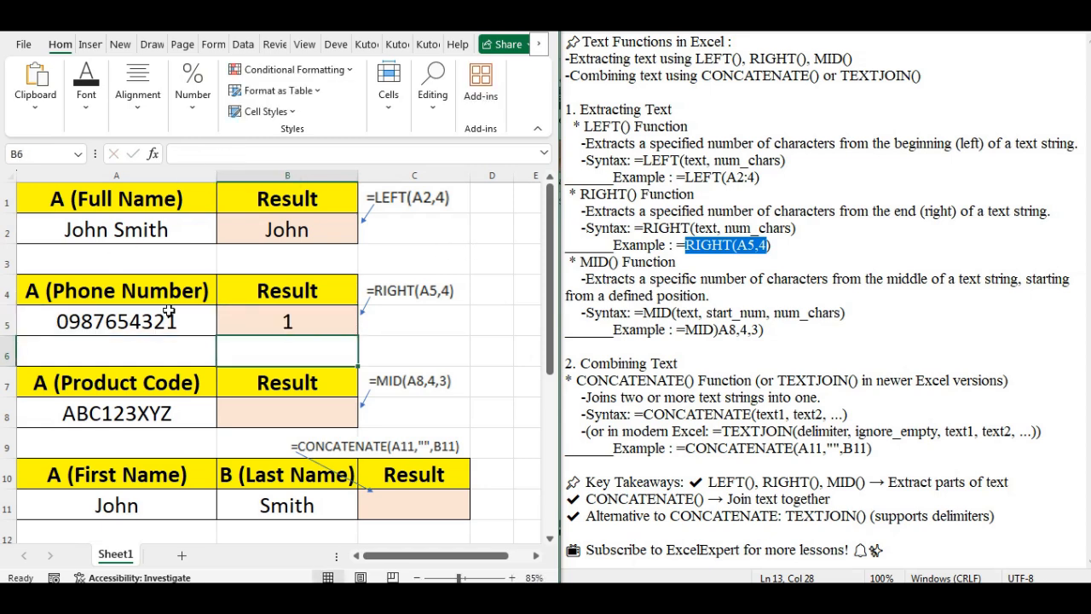
left_click(295, 322)
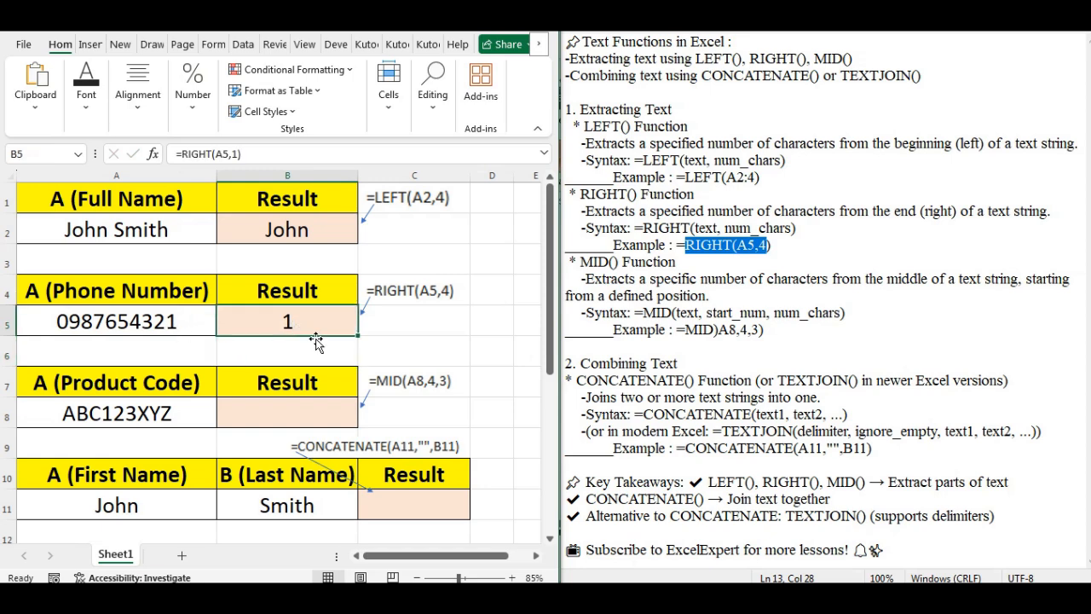
left_click(230, 152)
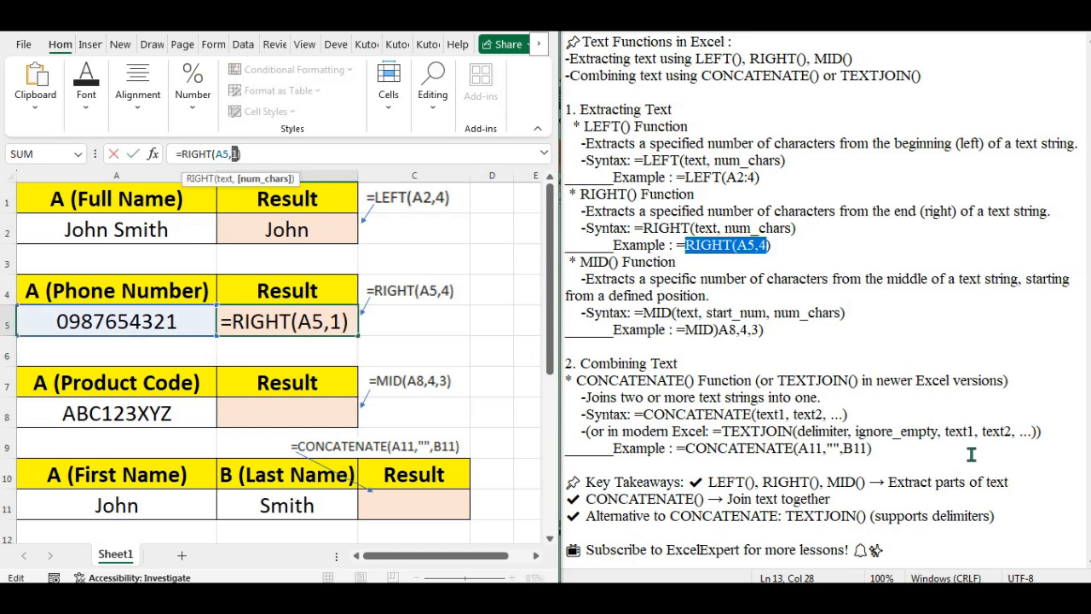
type("2")
key("Return")
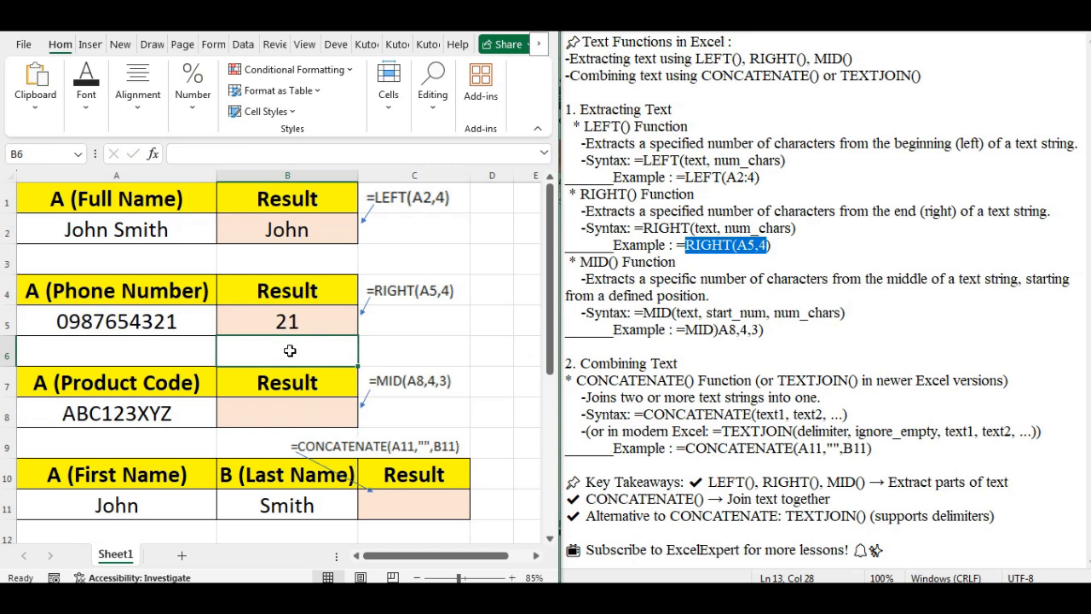
left_click(292, 322)
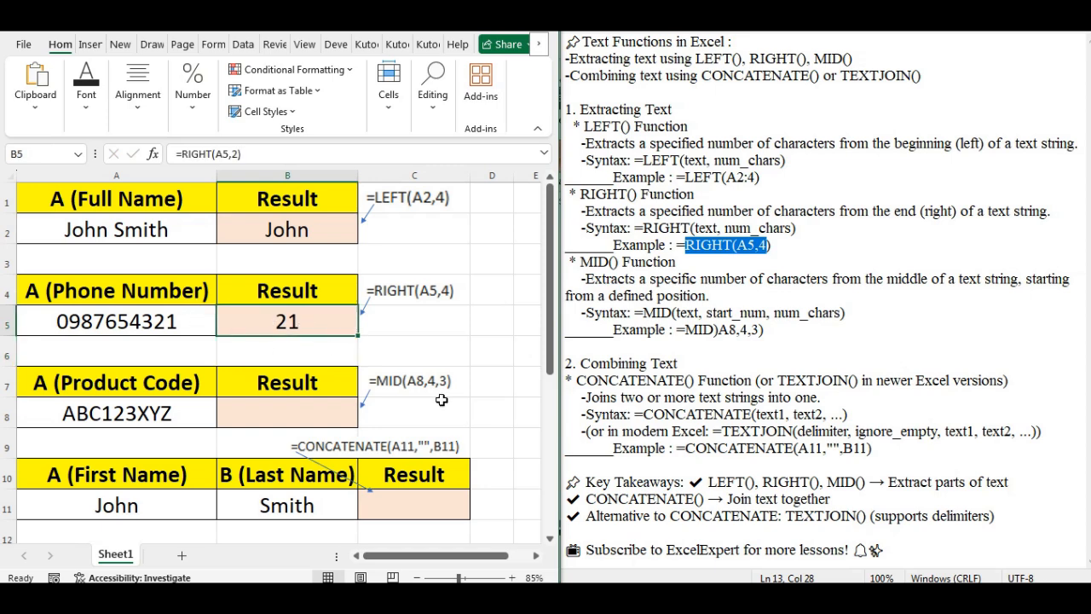
left_click(232, 154)
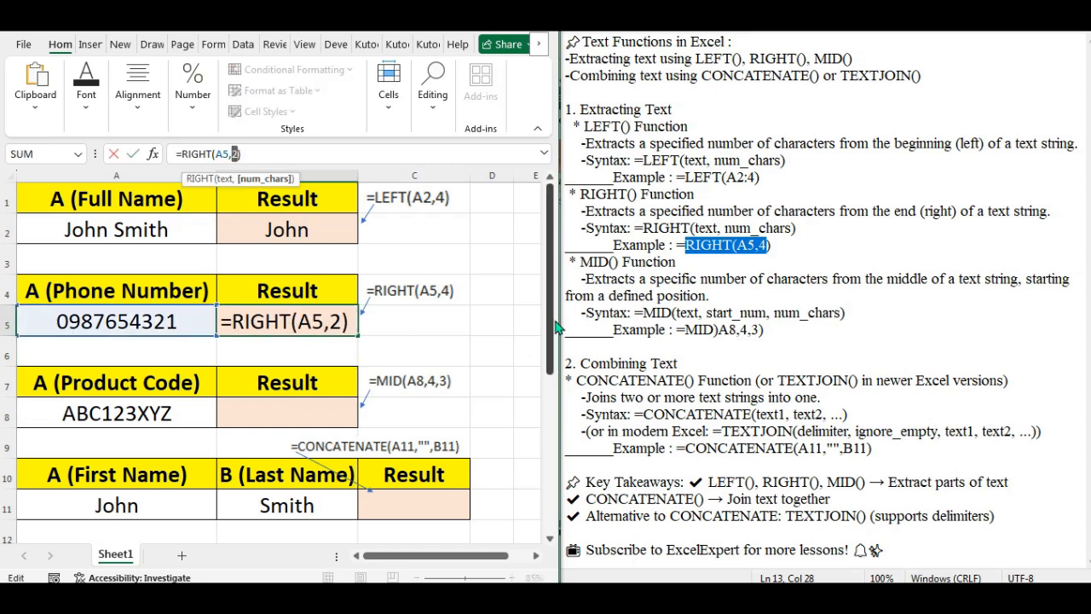
type("5")
key("Return")
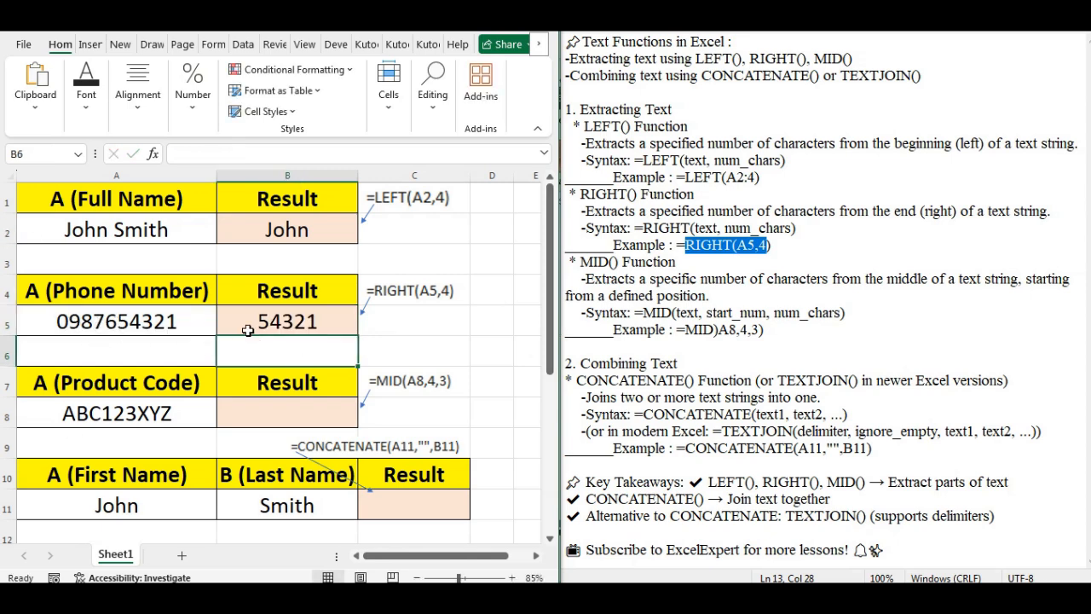
left_click(290, 323)
left_click(227, 153)
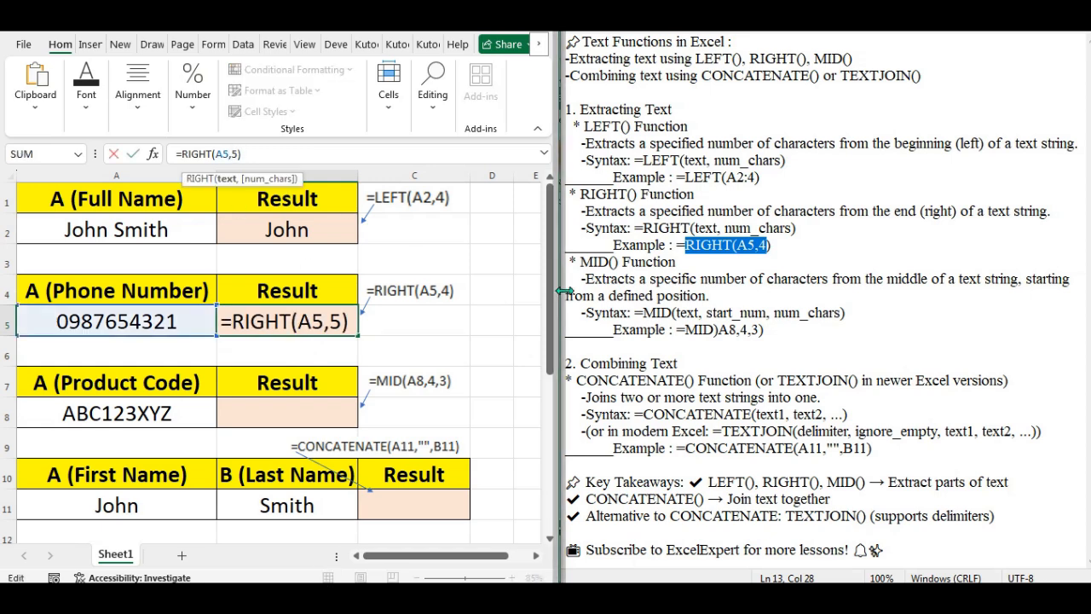
key("Right")
key("Delete")
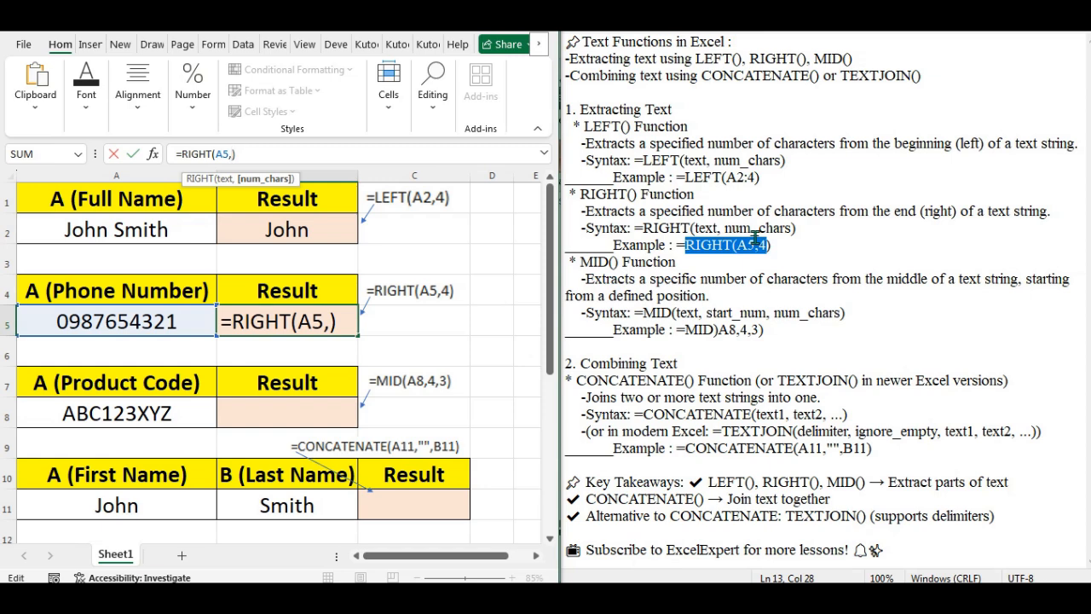
type("4")
key("Return")
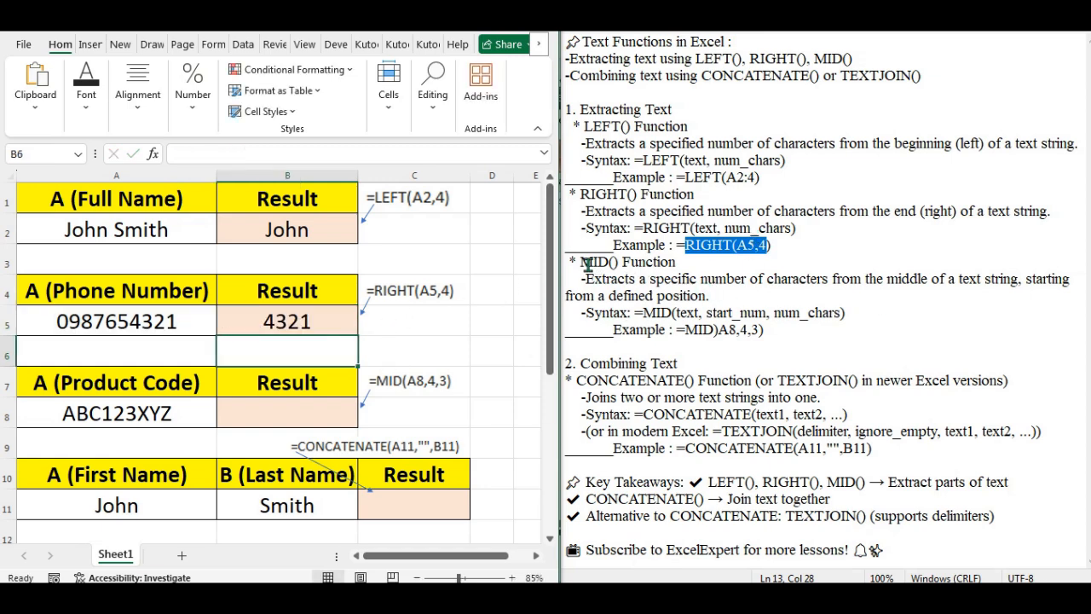
left_click_drag(580, 264, 710, 294)
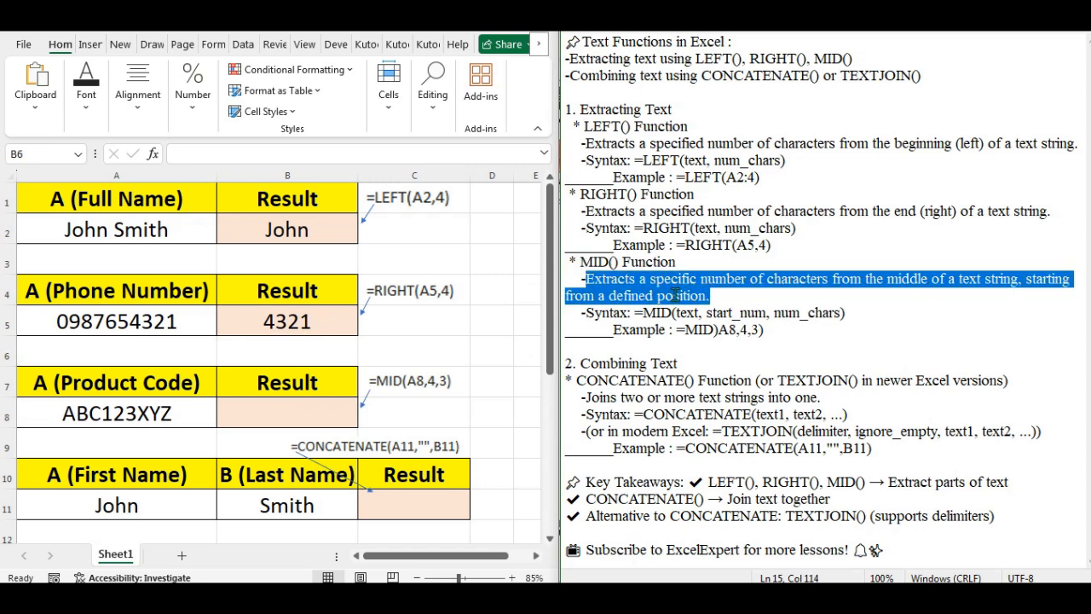
left_click(917, 279)
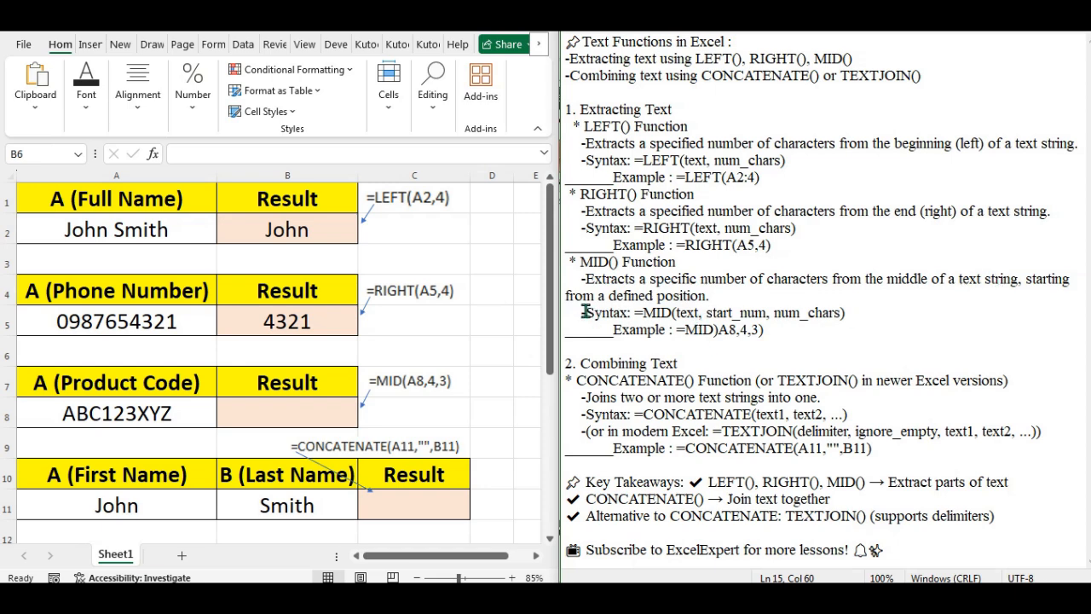
left_click_drag(586, 312, 847, 317)
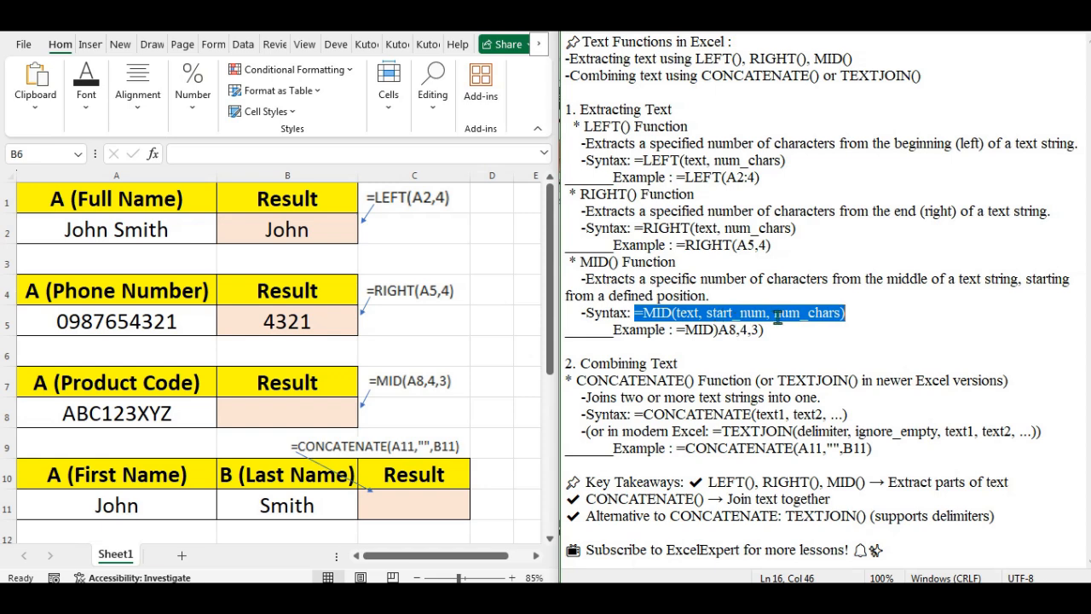
double_click(652, 333)
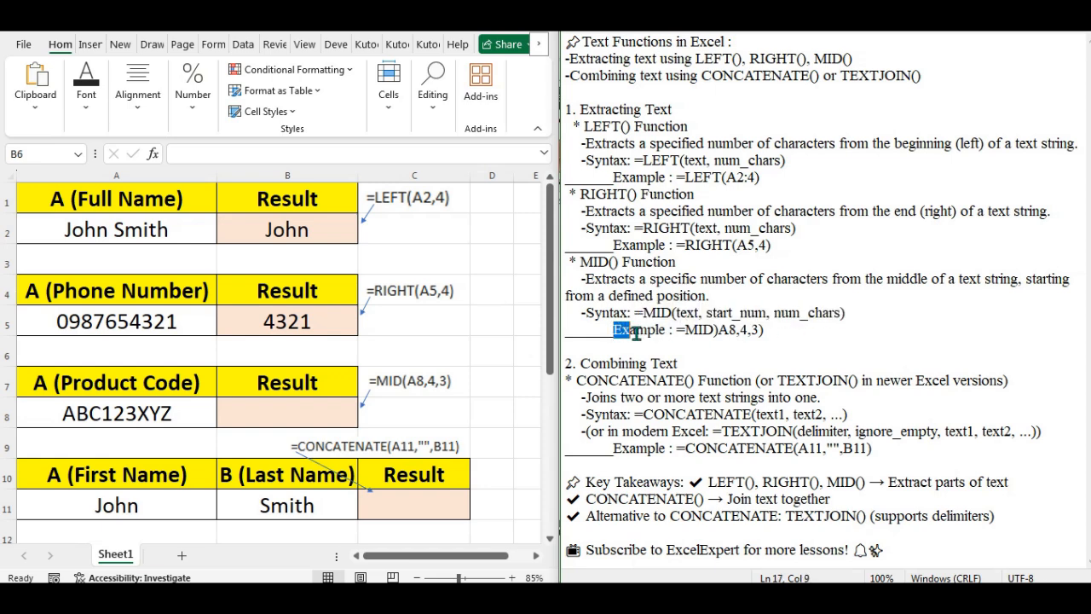
left_click_drag(686, 331, 765, 334)
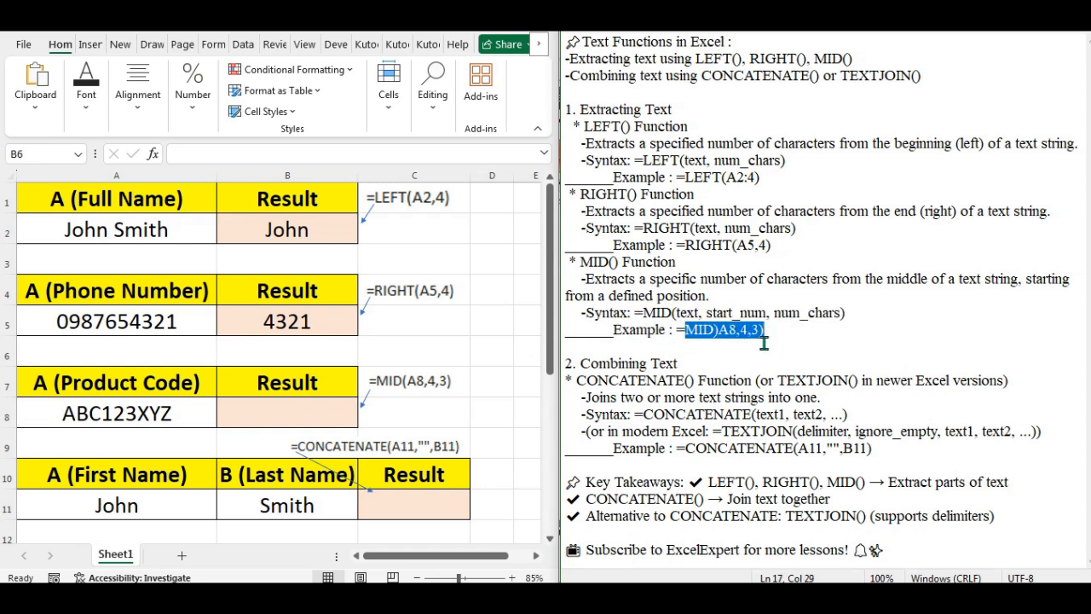
left_click(298, 405)
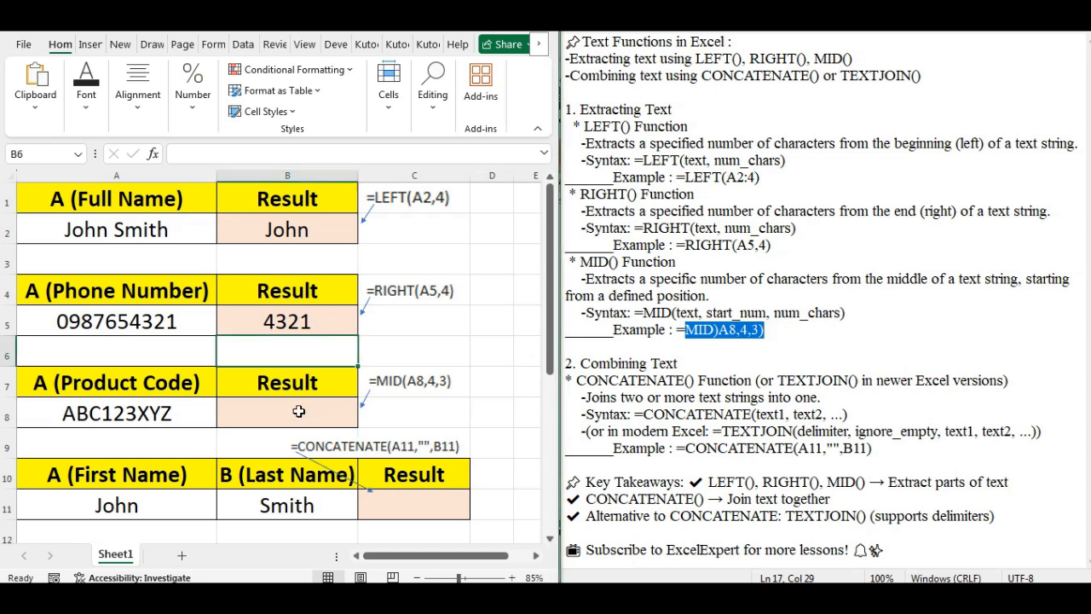
Step: Enter =MID(A8,4,3) in B8 to extract 123 from ABC123XYZ
left_click(298, 409)
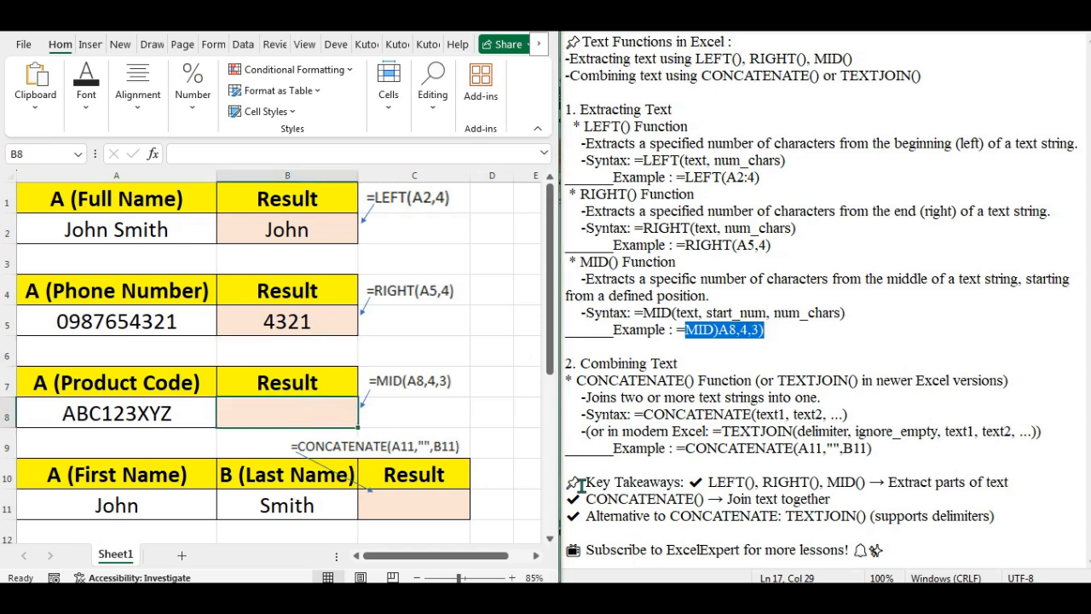
type("=mid")
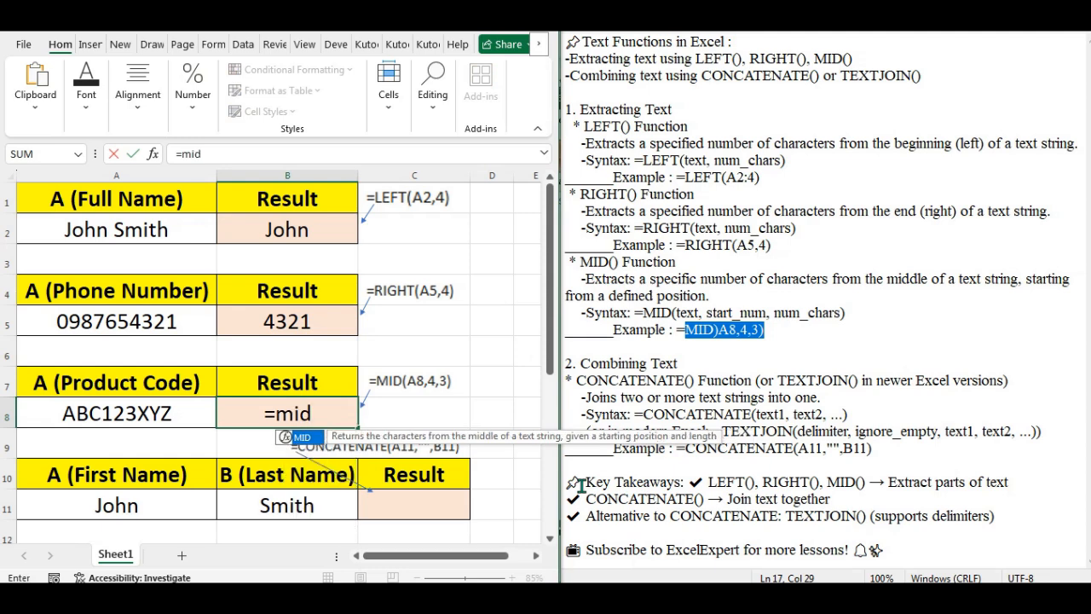
type("(")
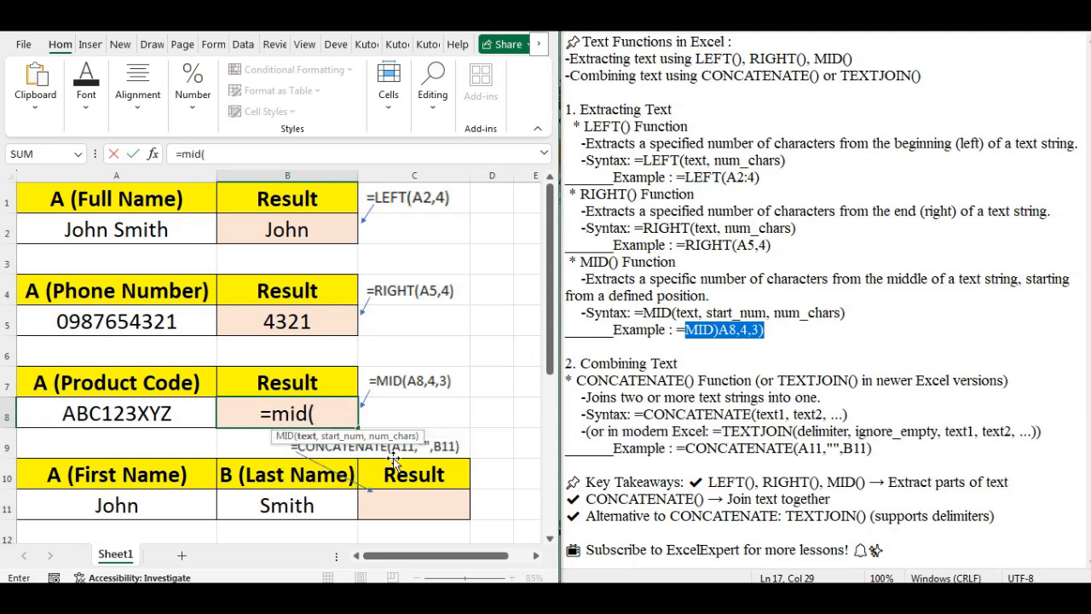
left_click(142, 413)
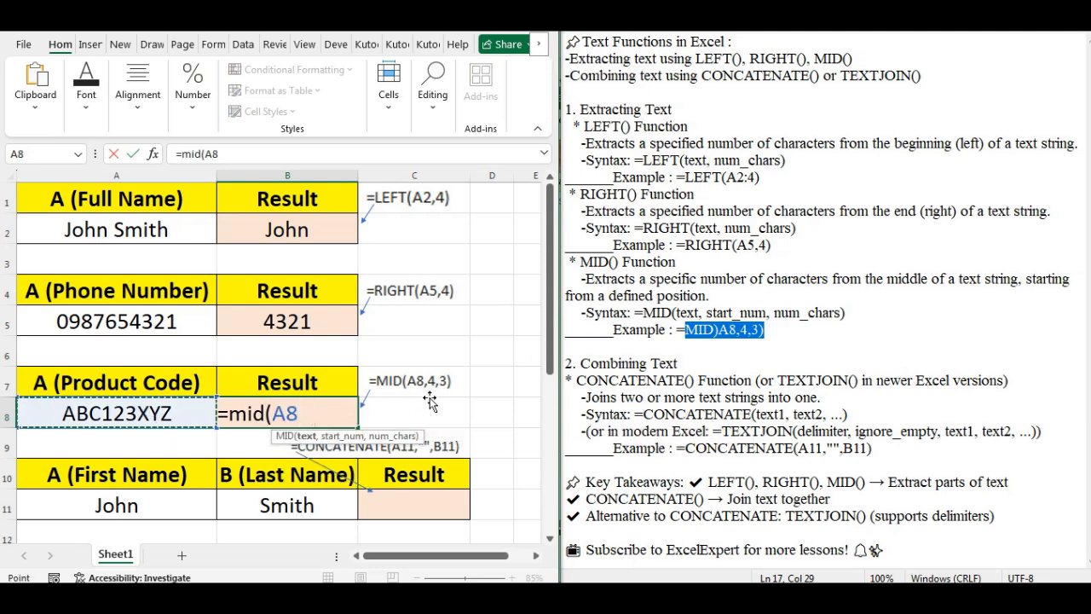
type(",4")
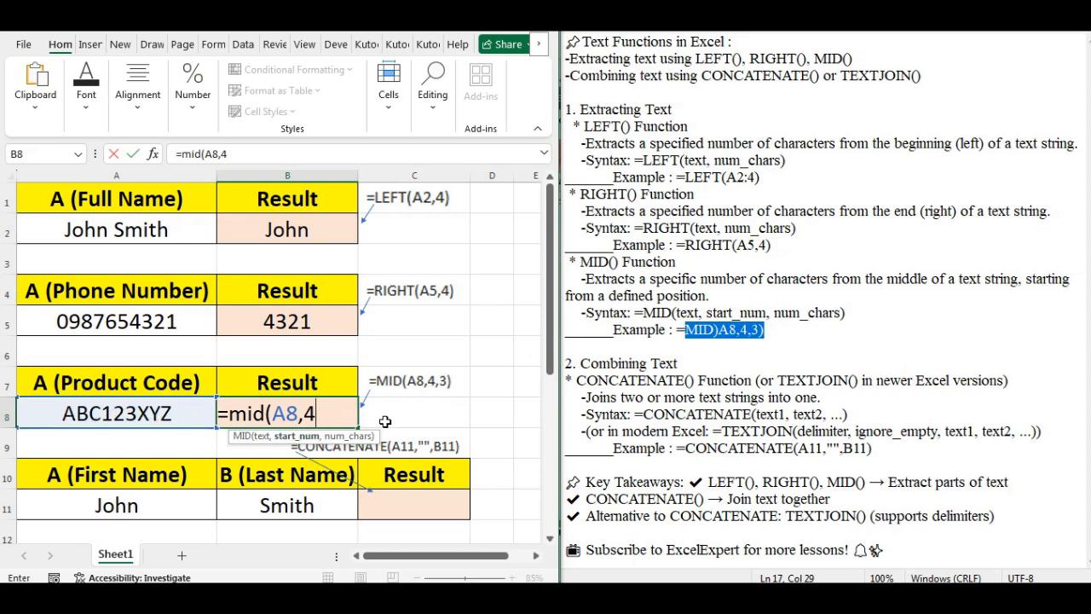
type(",3")
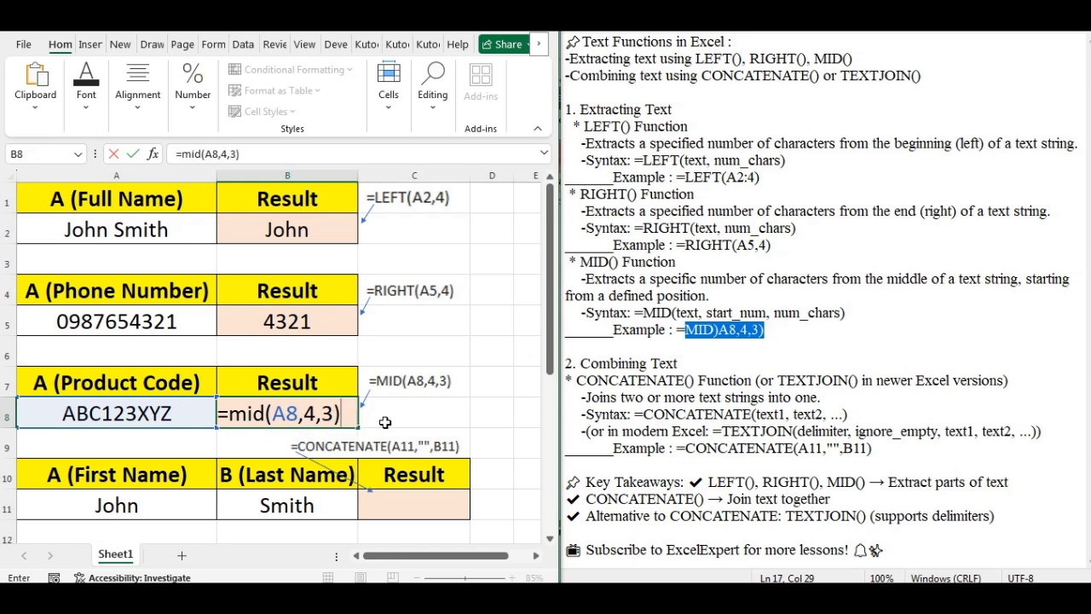
key("Return")
left_click(337, 426)
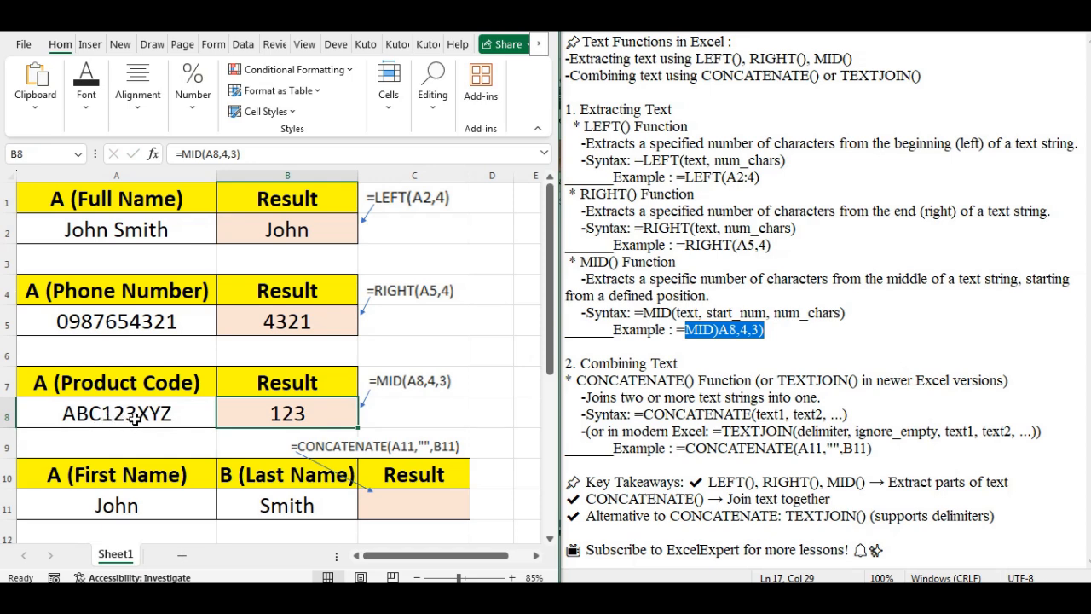
left_click(228, 159)
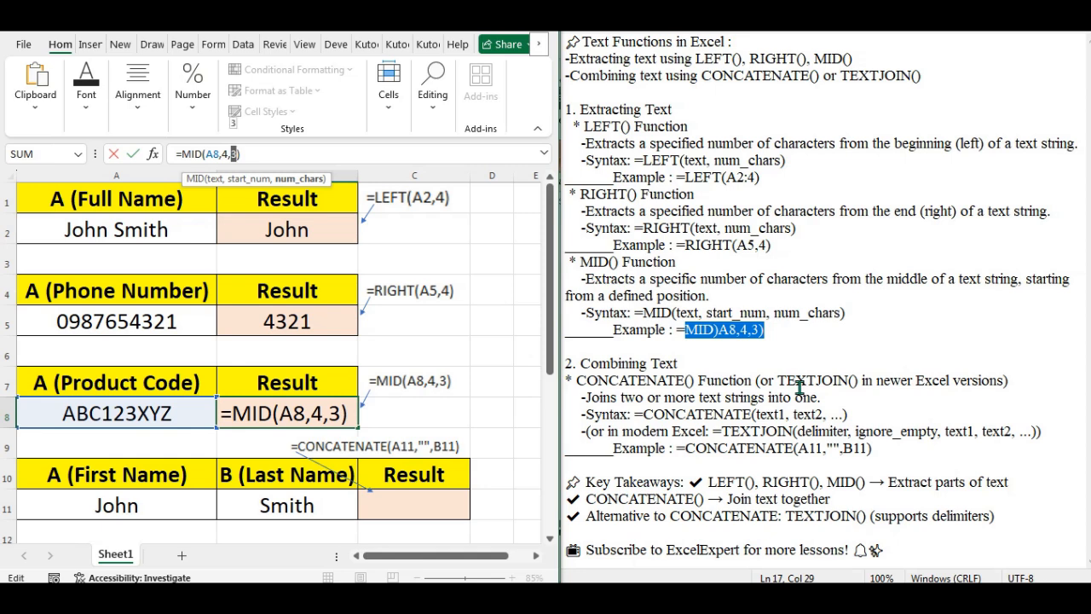
Step: Edit B8's MID formula to take two characters from position 1, giving AB
key("Return")
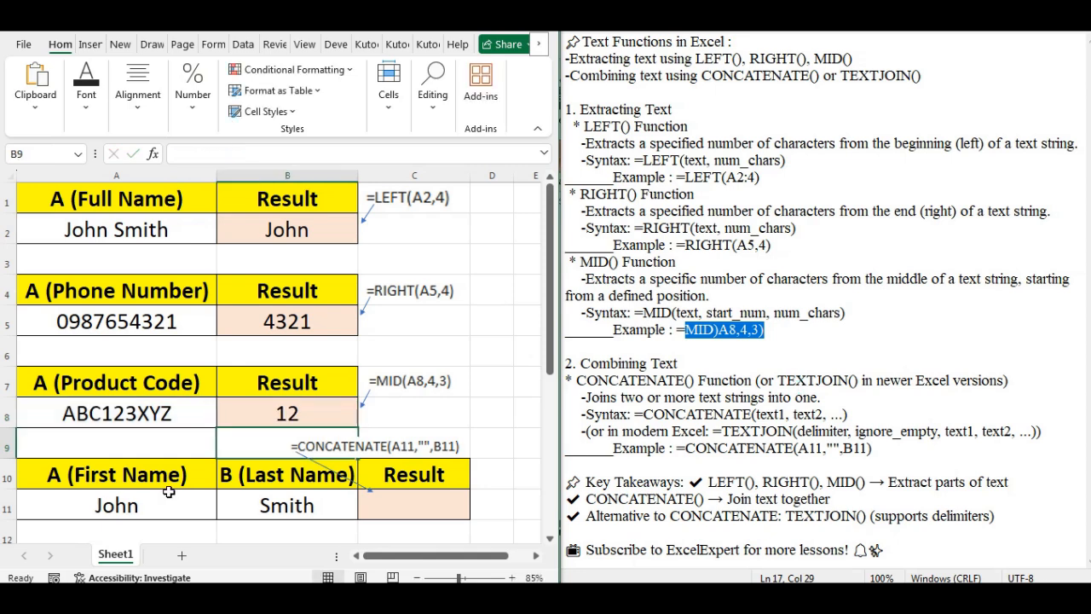
left_click(293, 416)
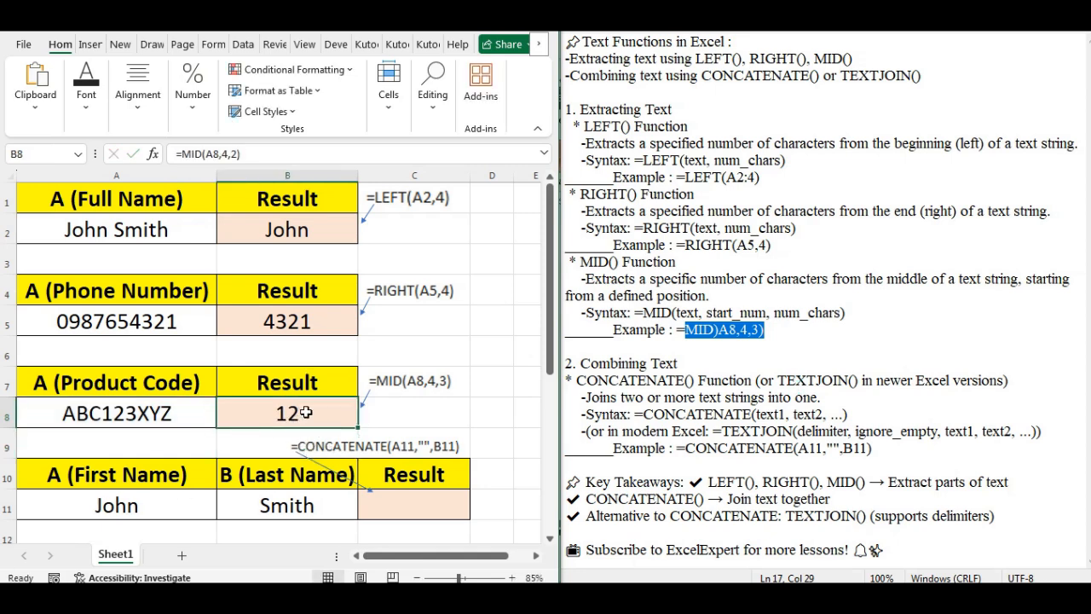
left_click(220, 157)
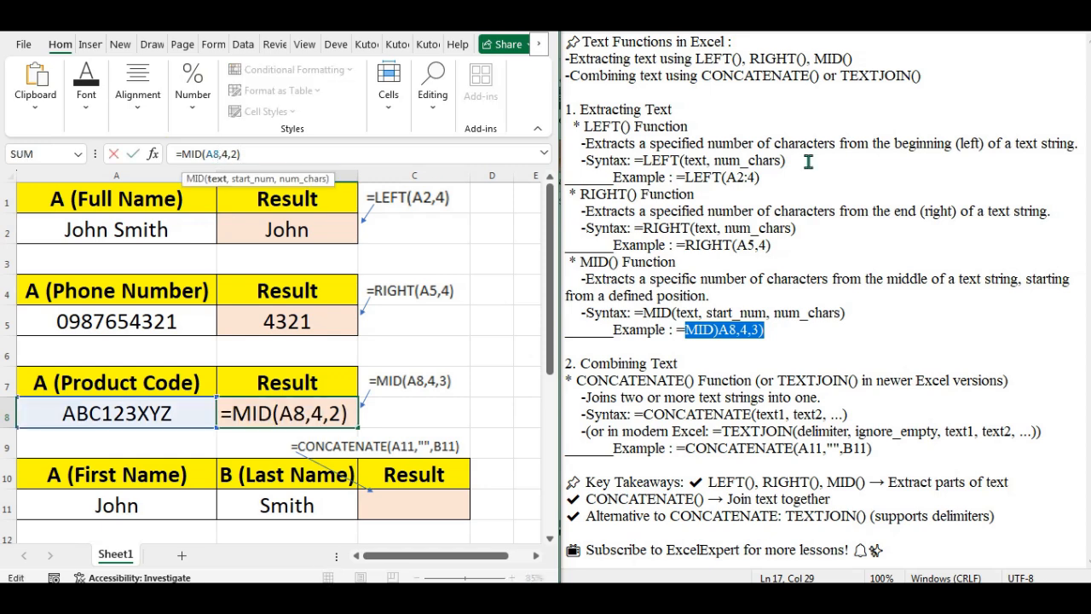
type("1")
key("Return")
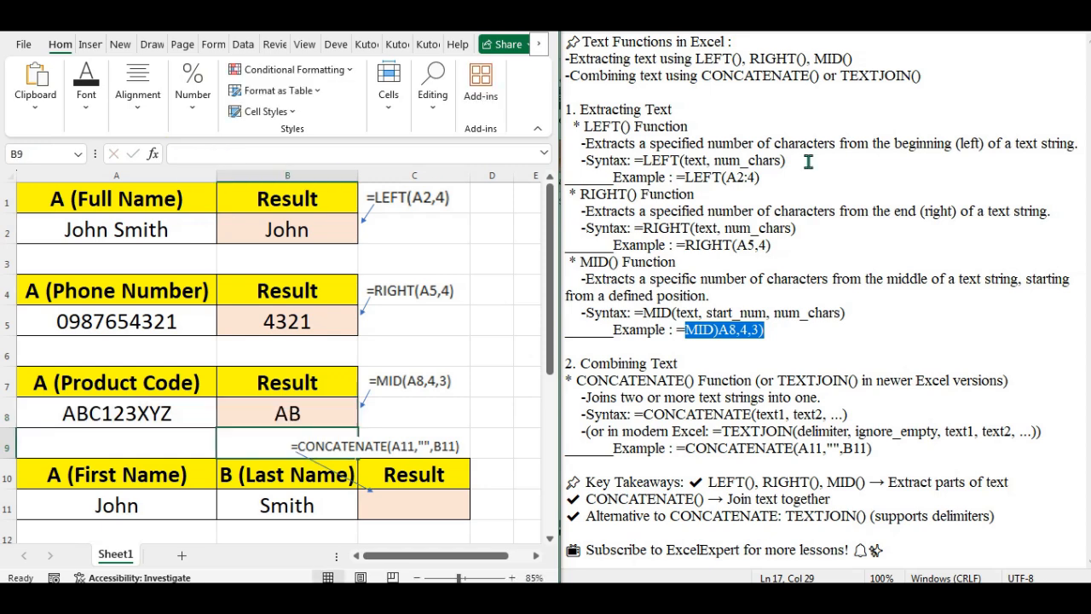
Step: Change the start position to 3 so =MID(A8,3,2) returns C1
left_click(279, 414)
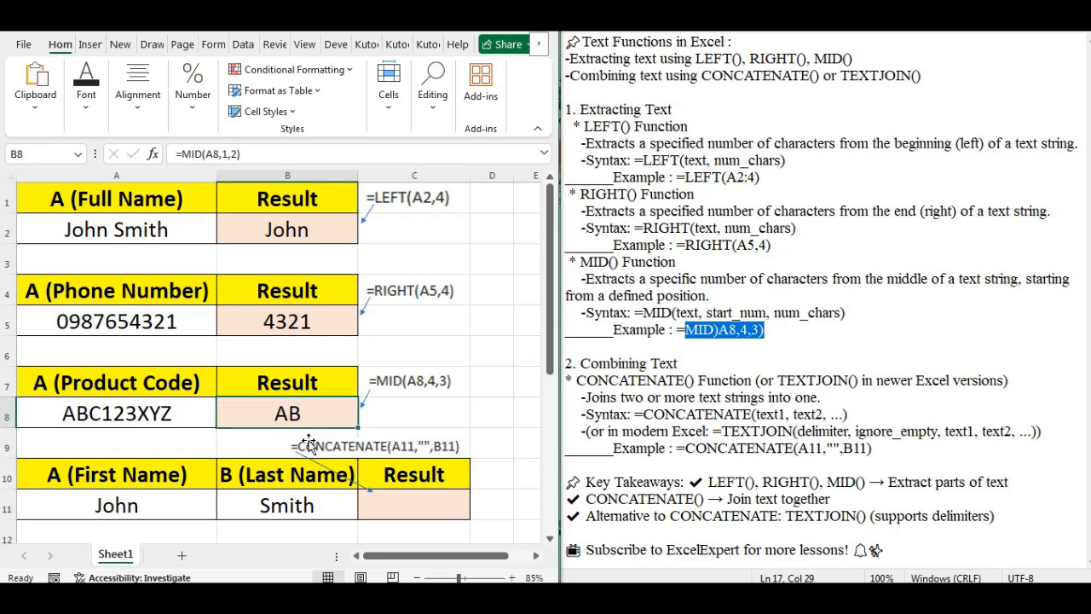
left_click(226, 154)
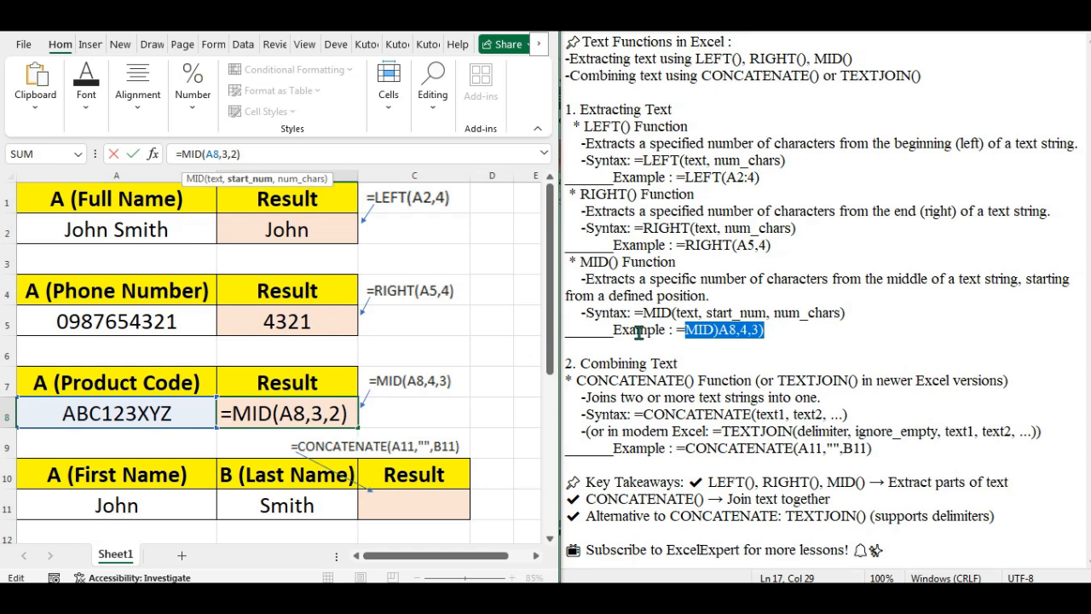
key("Return")
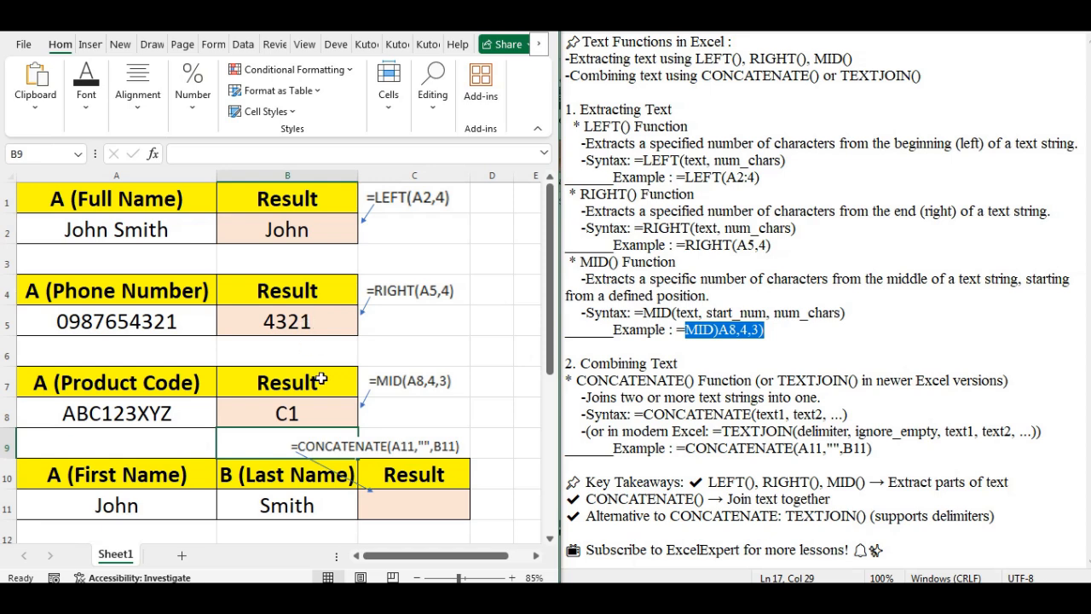
left_click(323, 418)
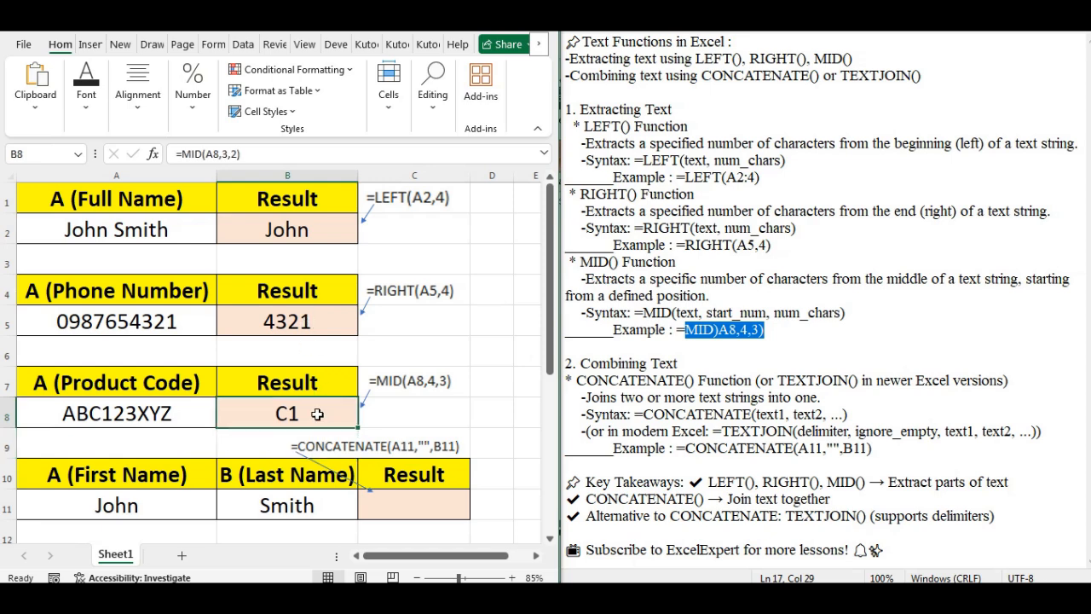
double_click(230, 155)
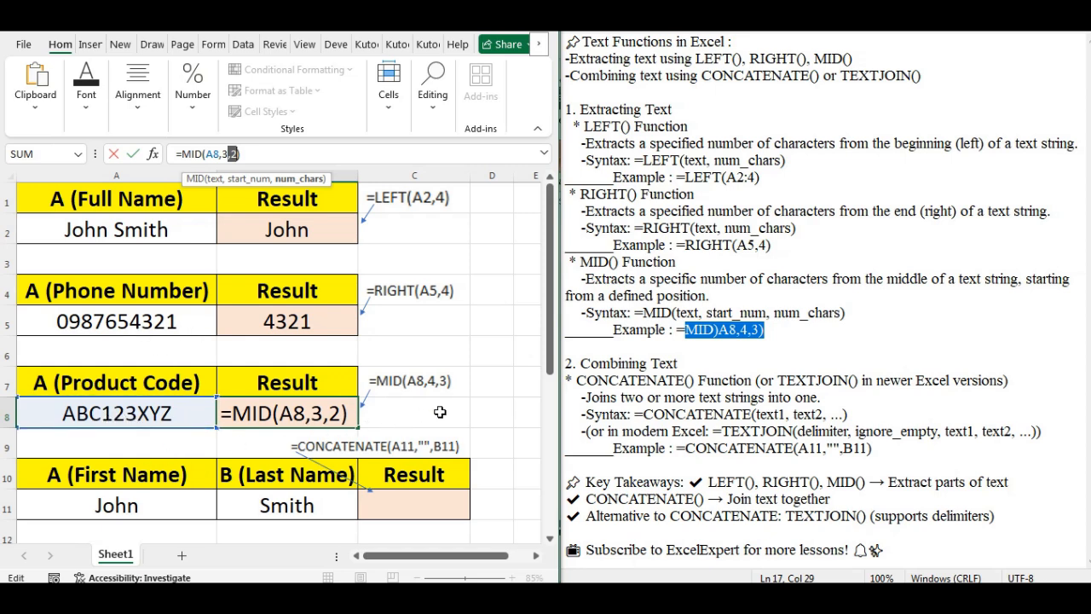
key("Return")
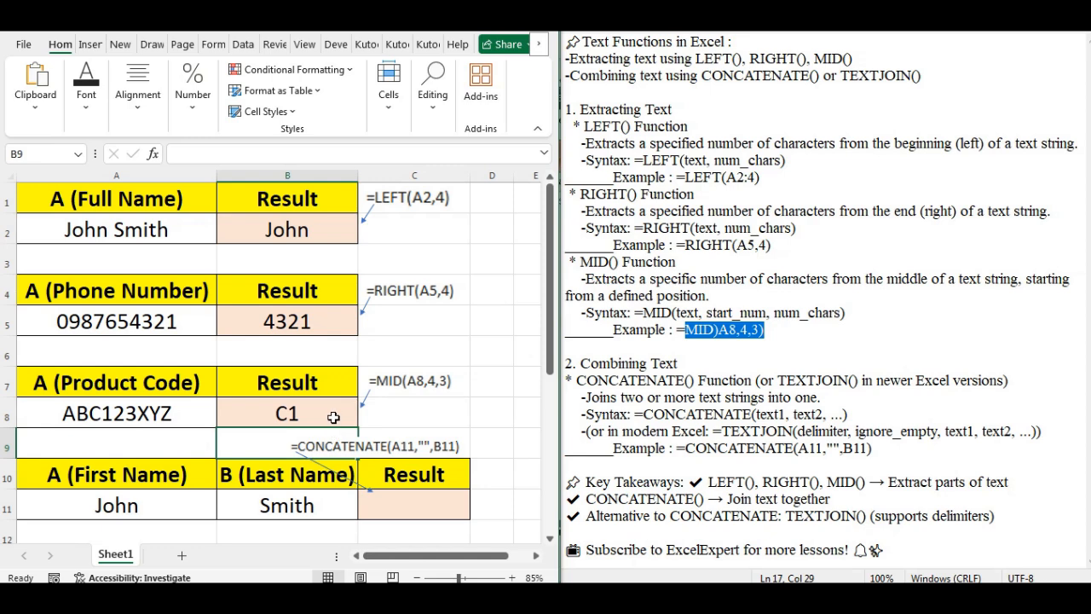
left_click(312, 413)
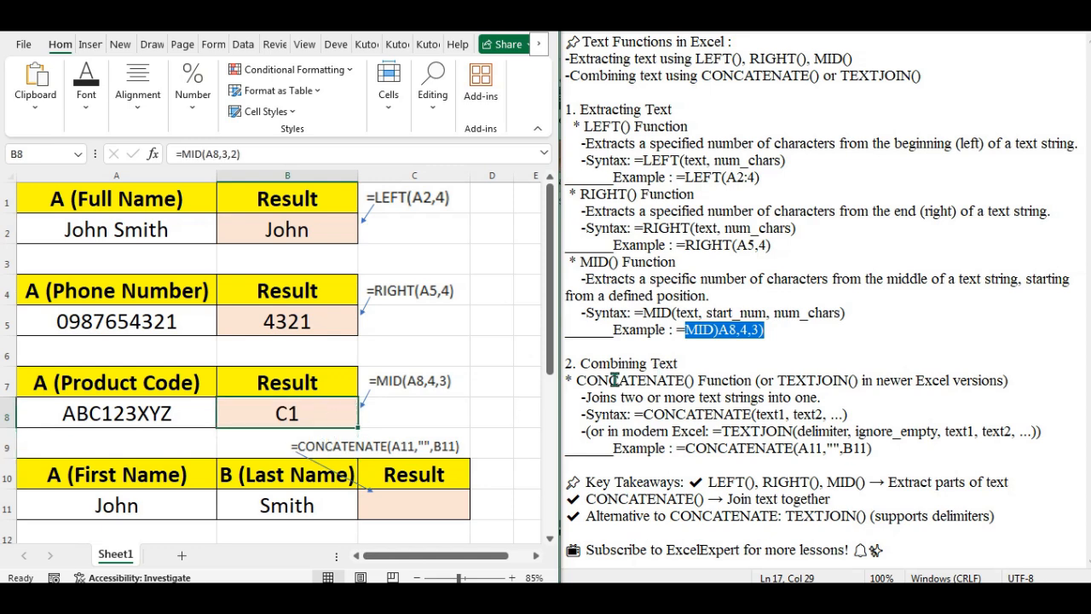
left_click_drag(587, 363, 667, 363)
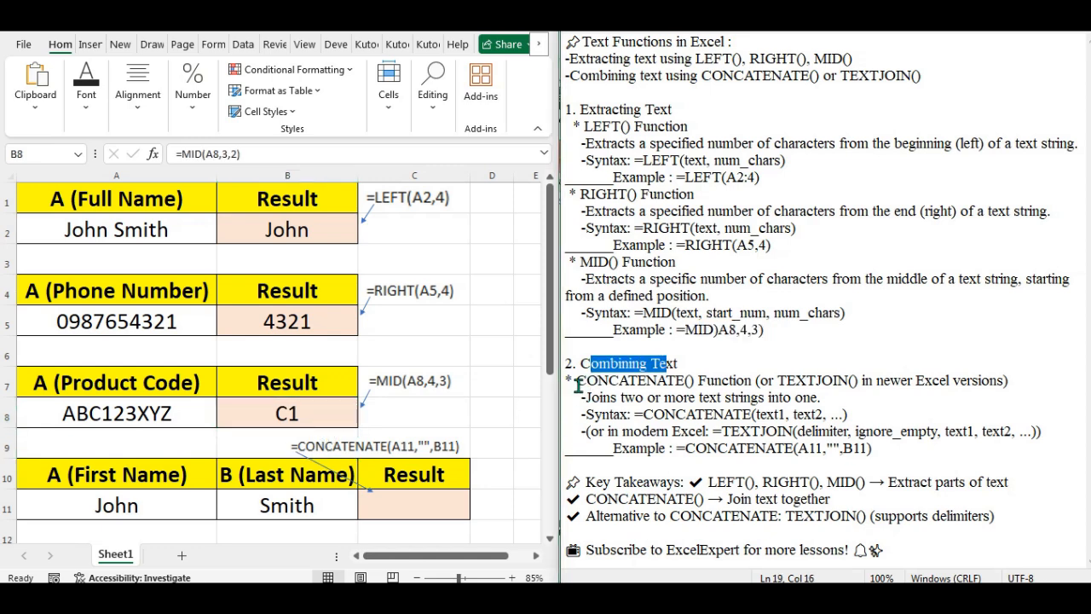
left_click_drag(578, 381, 812, 398)
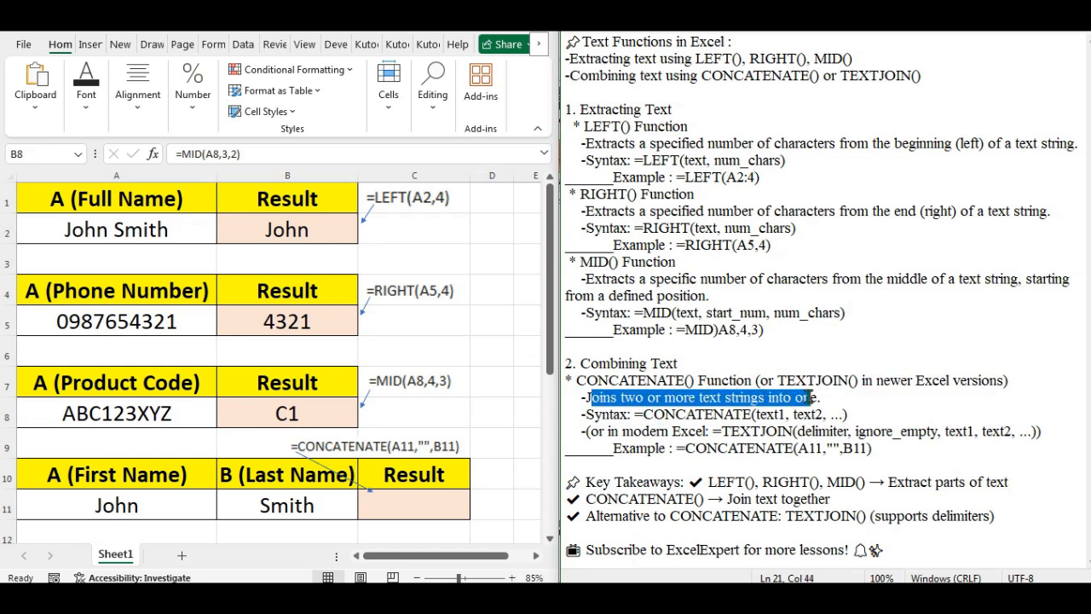
left_click_drag(588, 415, 843, 416)
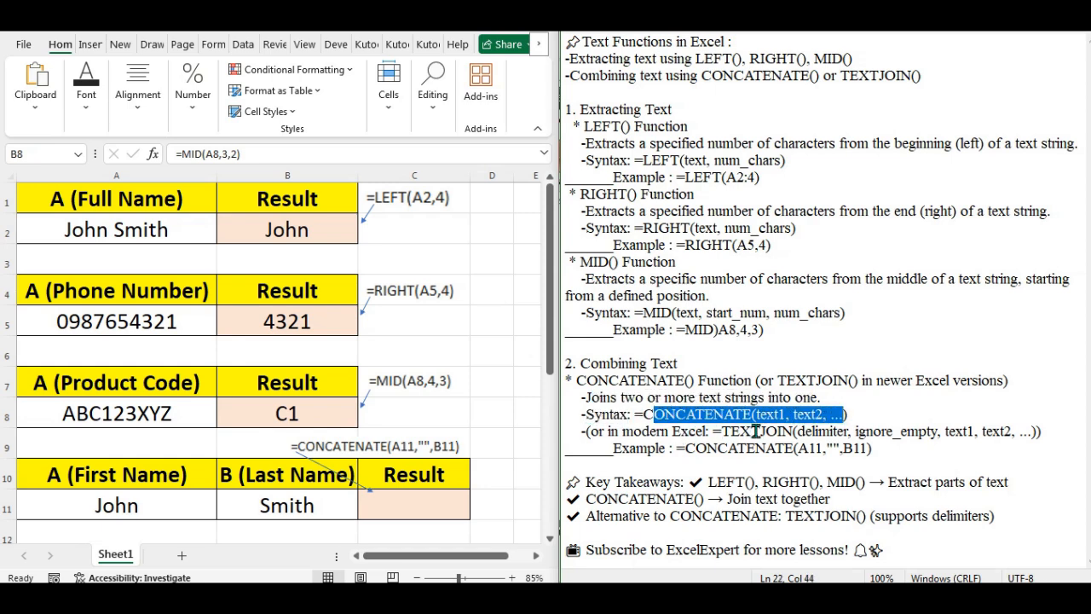
left_click_drag(589, 432, 1021, 432)
double_click(620, 455)
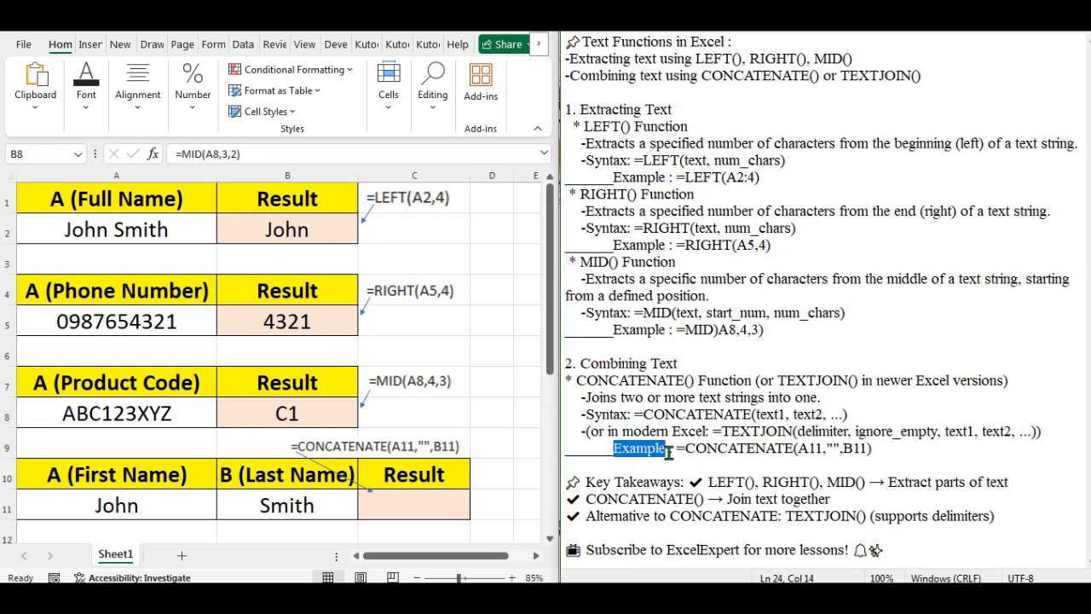
left_click_drag(696, 449, 869, 452)
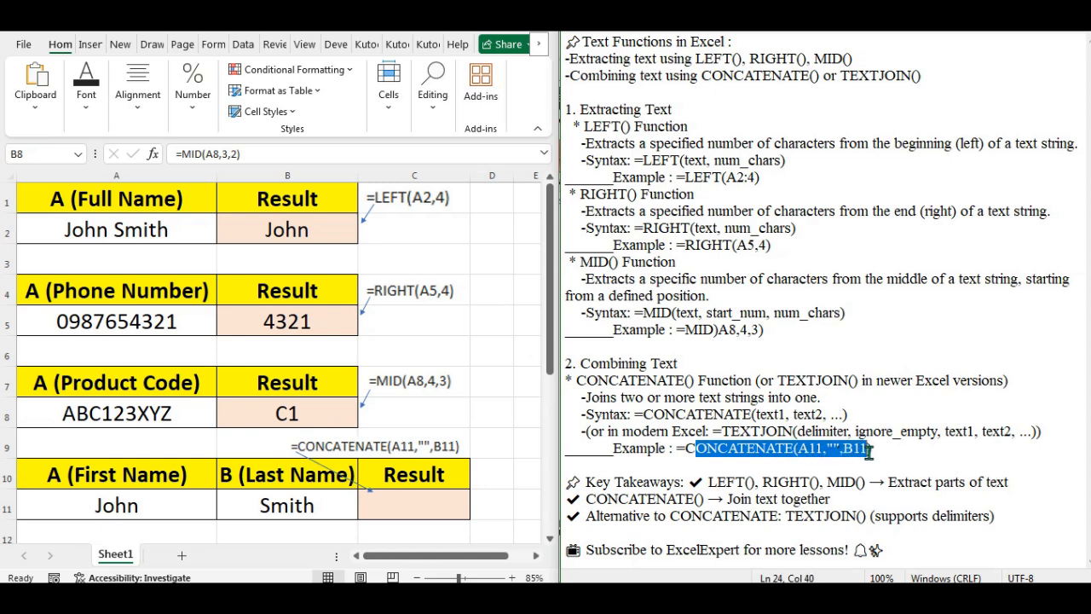
left_click(407, 516)
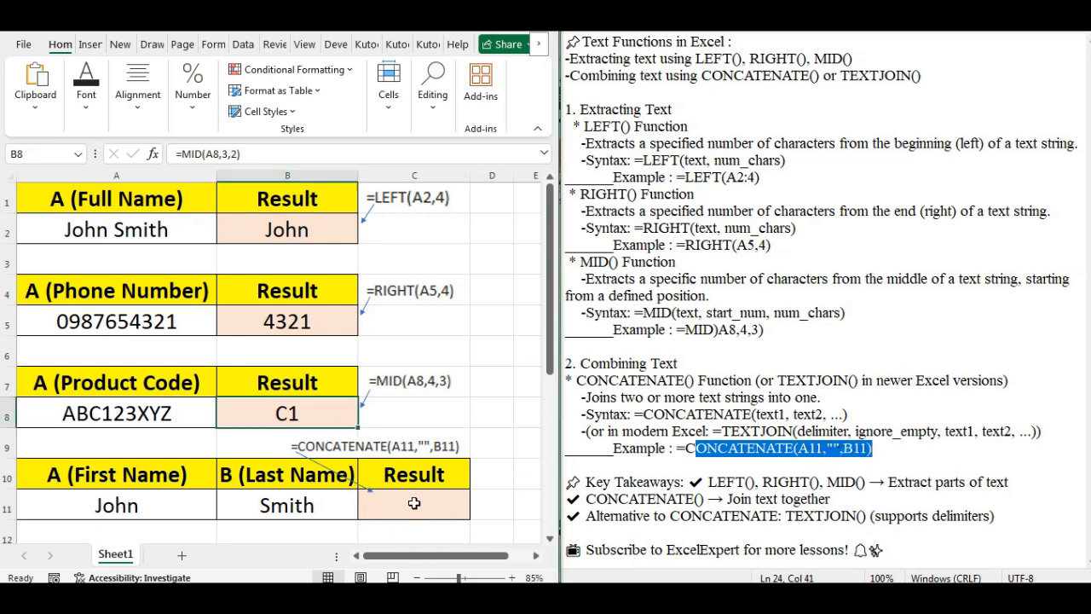
Step: Enter =CONCATENATE(A11,"",B11) in C11, joining the first and last names without a space
left_click(413, 505)
type("=")
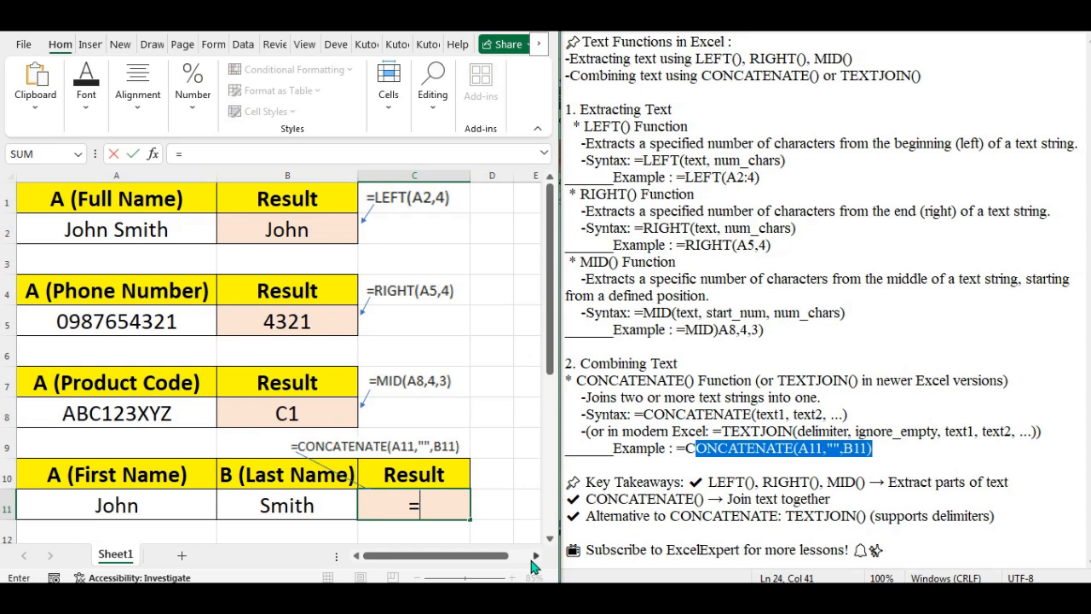
type("conc")
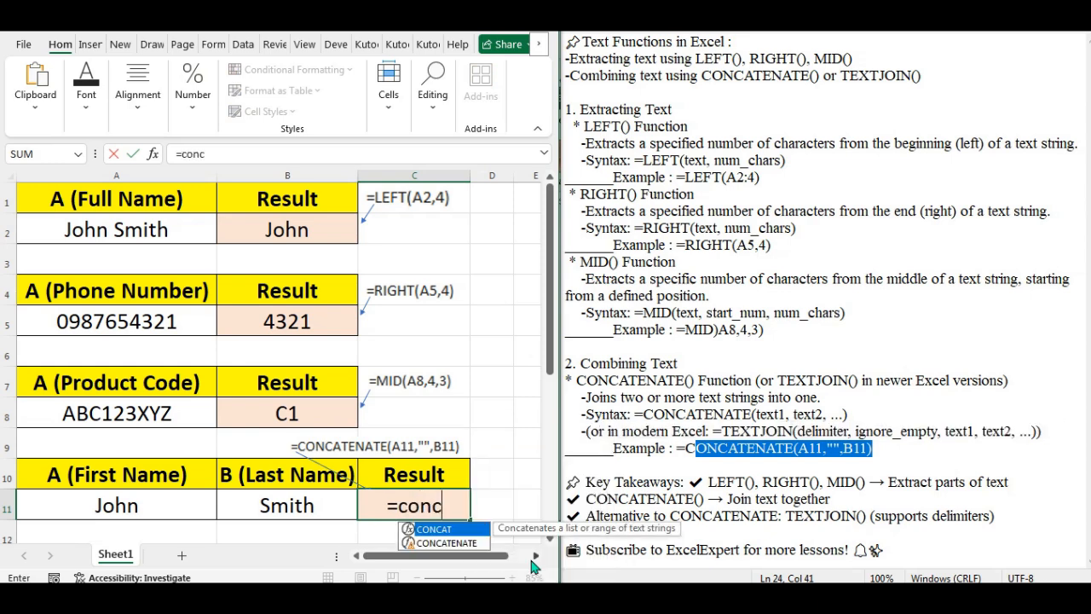
type("atenate")
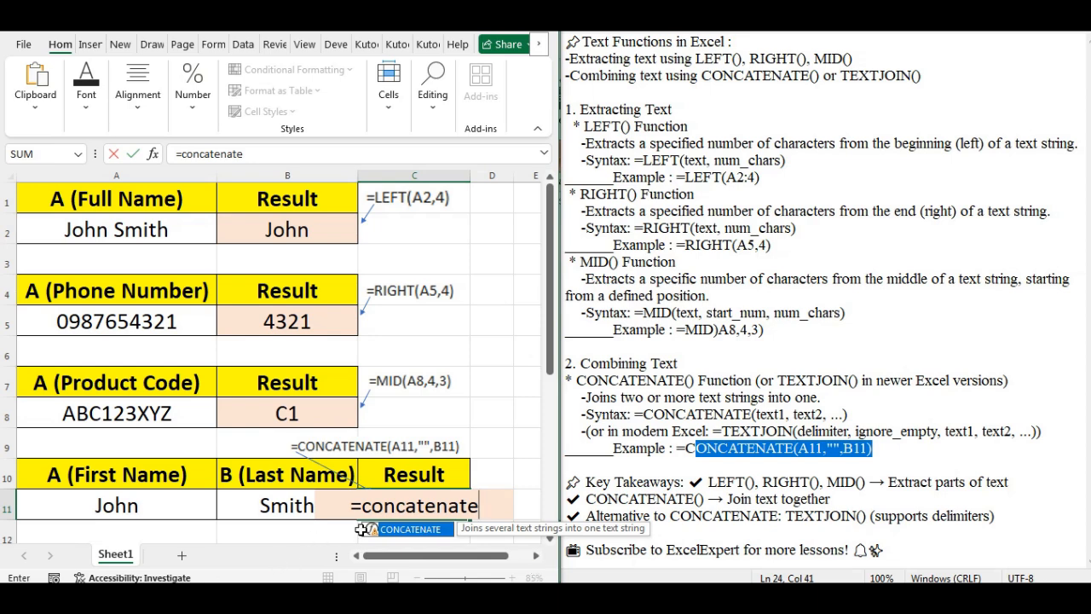
double_click(400, 529)
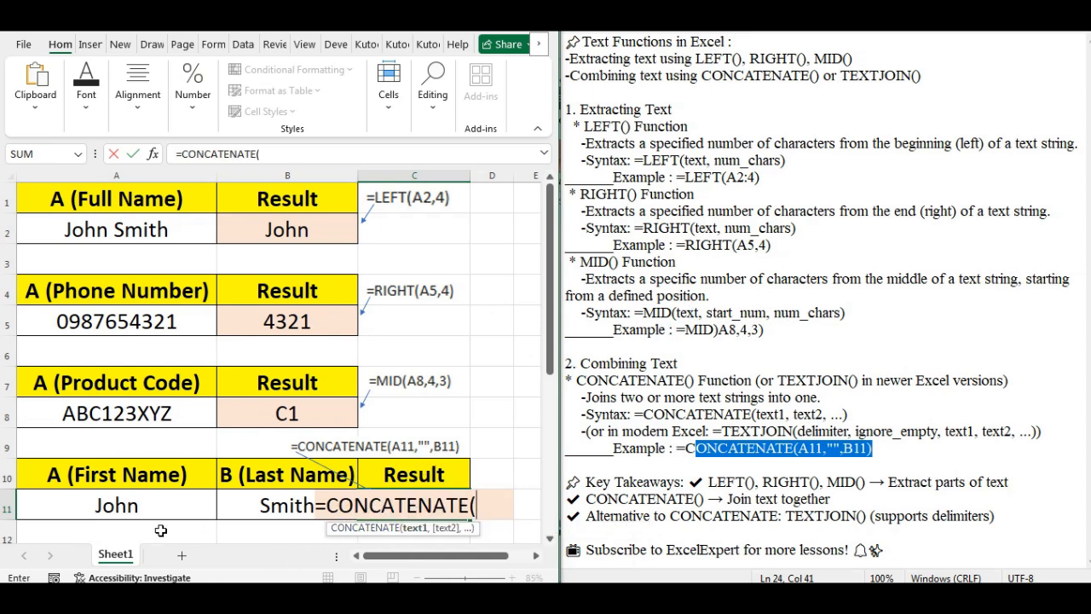
left_click(120, 503)
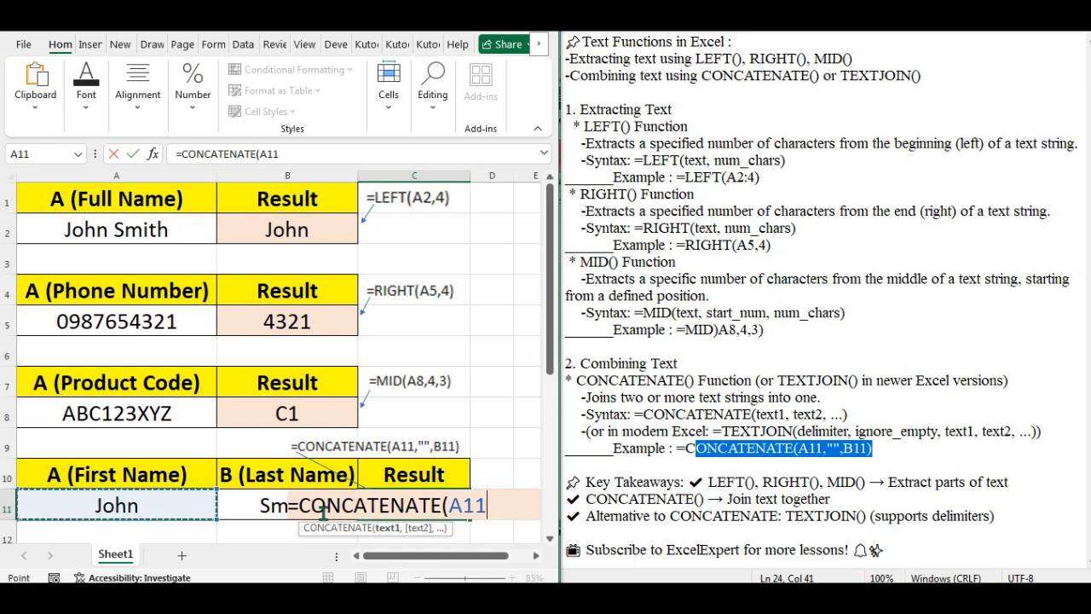
type(",")
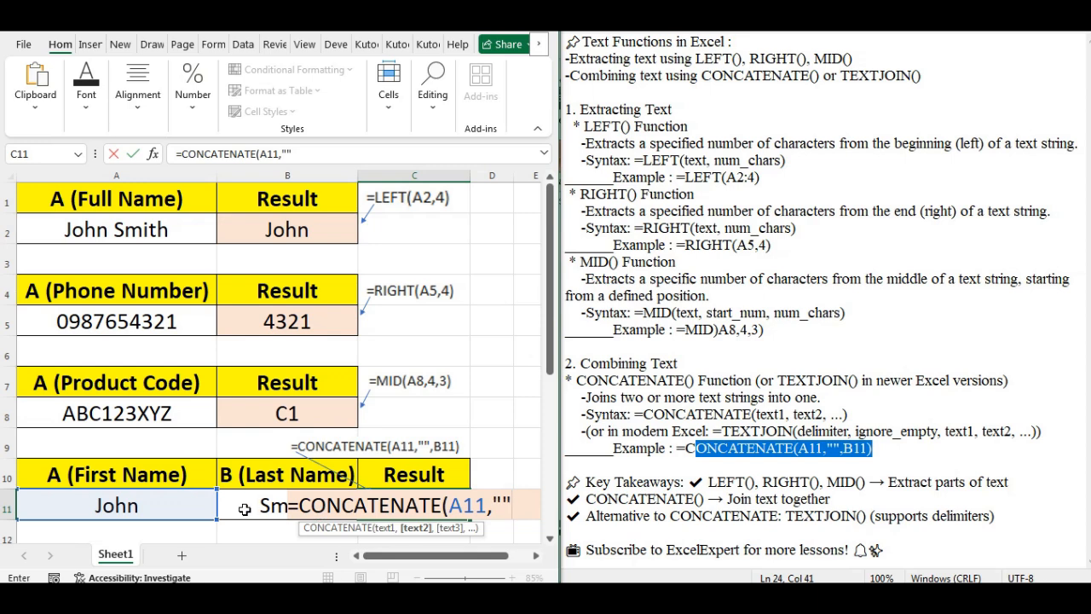
type("\"\",")
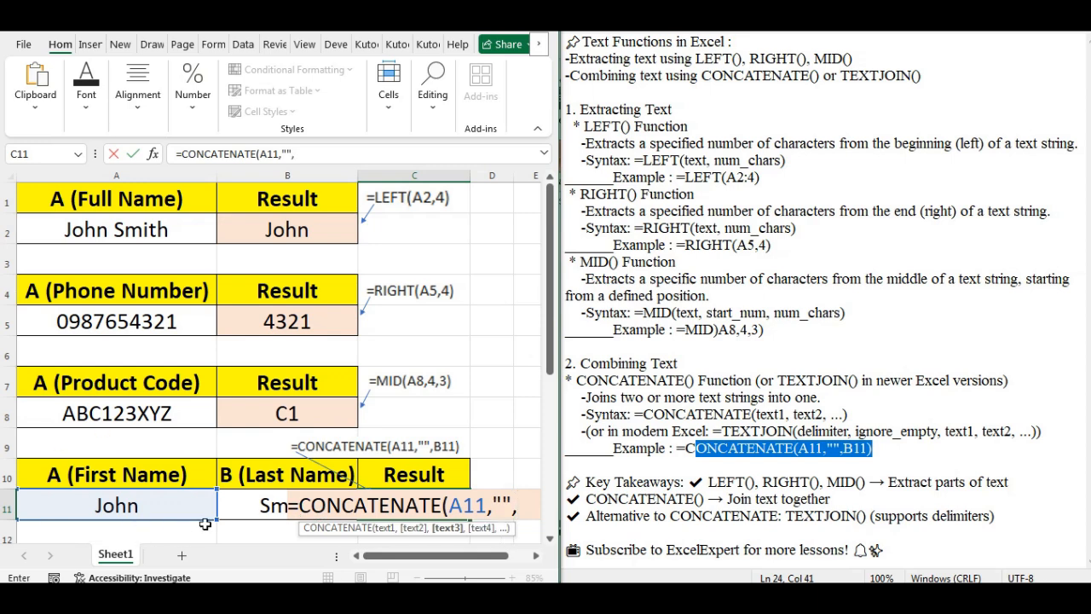
left_click(238, 509)
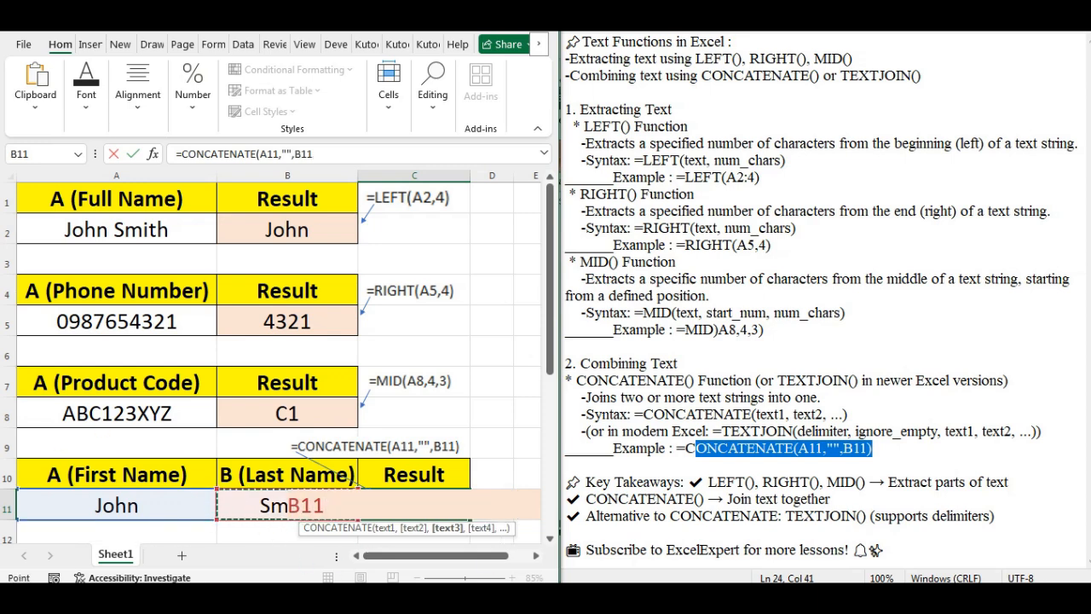
left_click(346, 152)
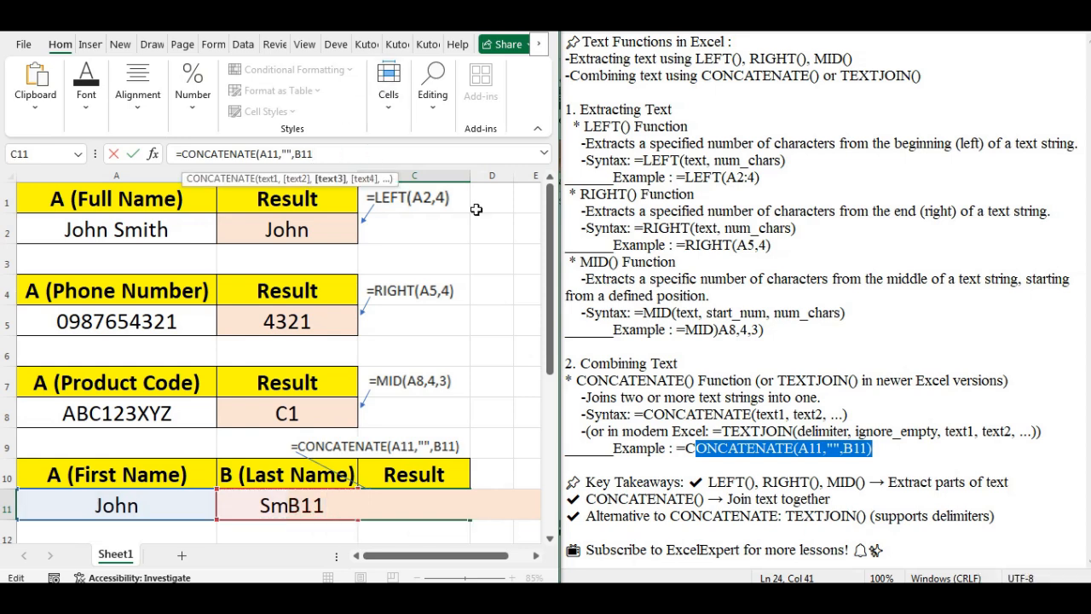
type(")")
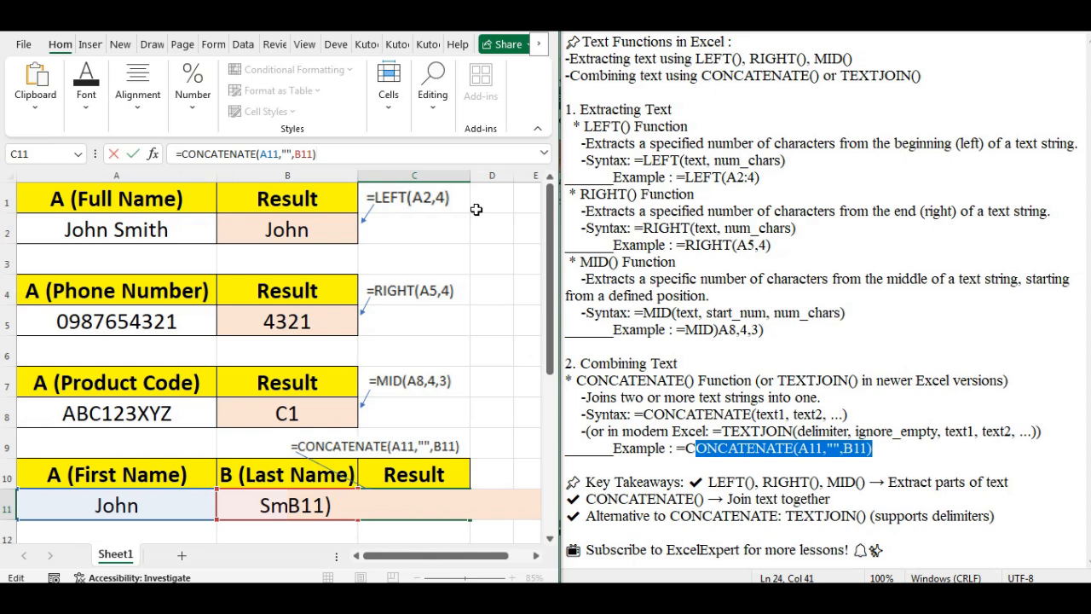
key("Return")
left_click(408, 480)
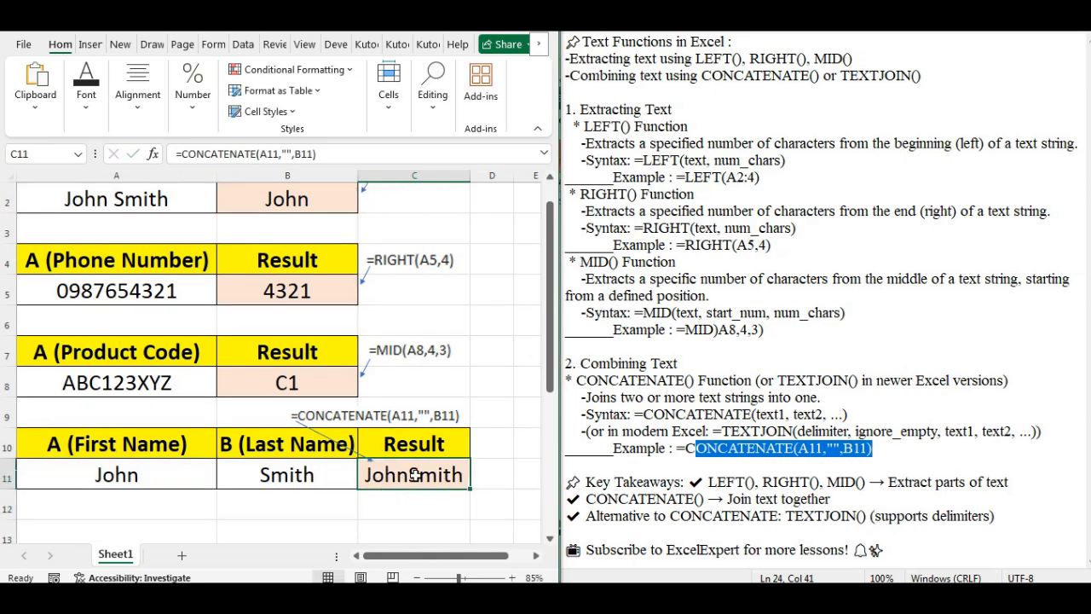
left_click_drag(552, 345, 553, 327)
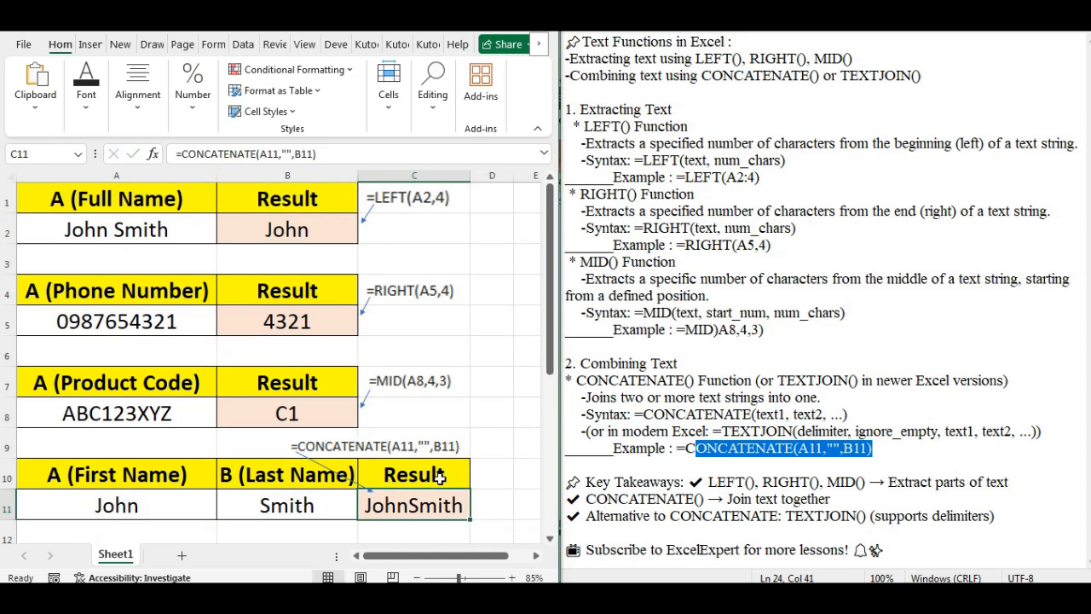
left_click(171, 518)
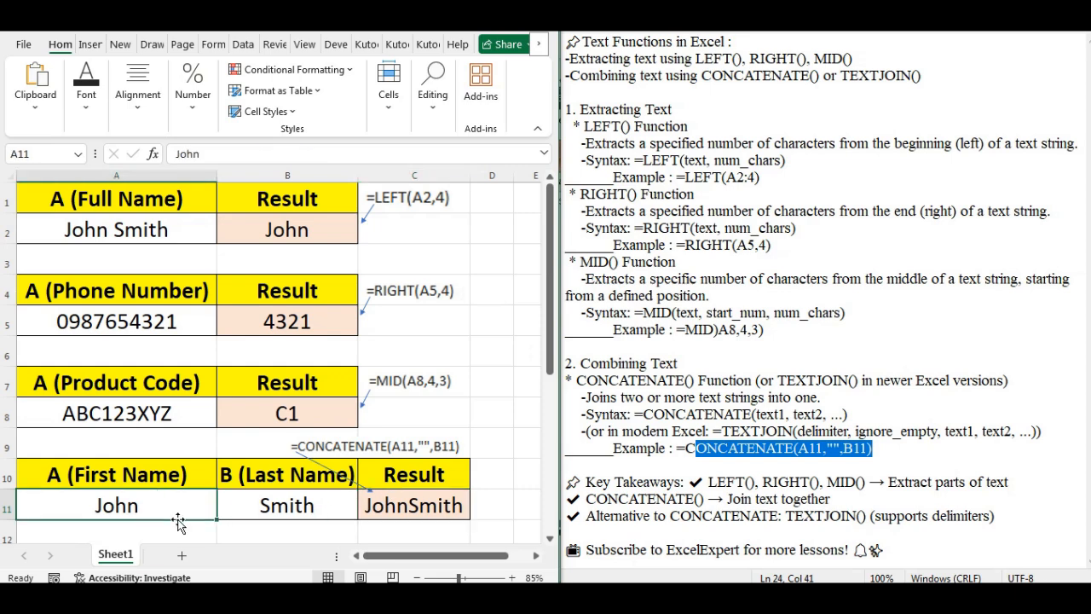
left_click(259, 512)
left_click(415, 510)
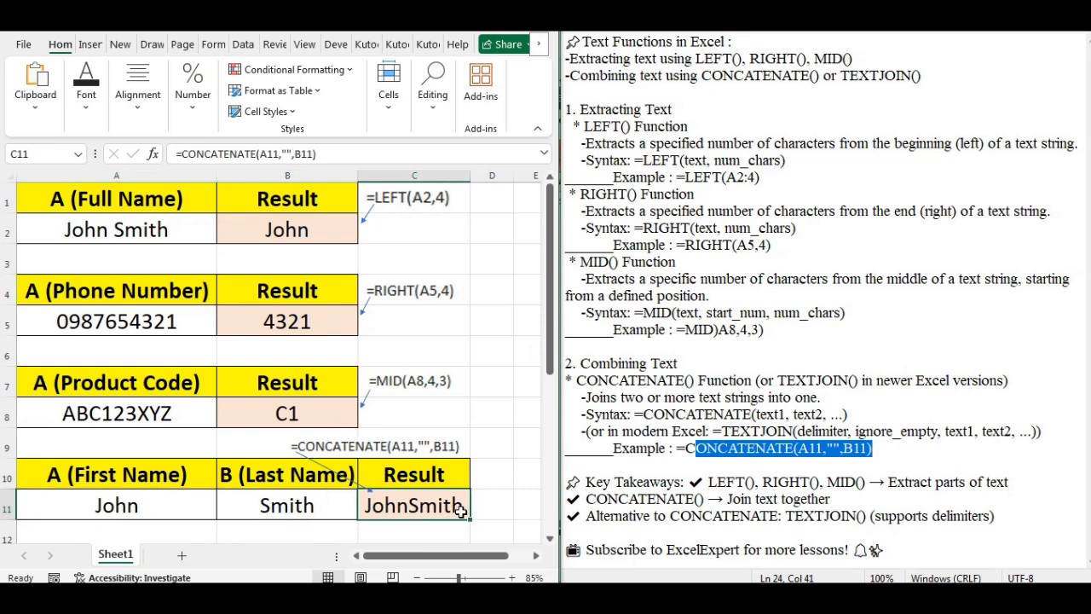
left_click_drag(590, 482, 997, 482)
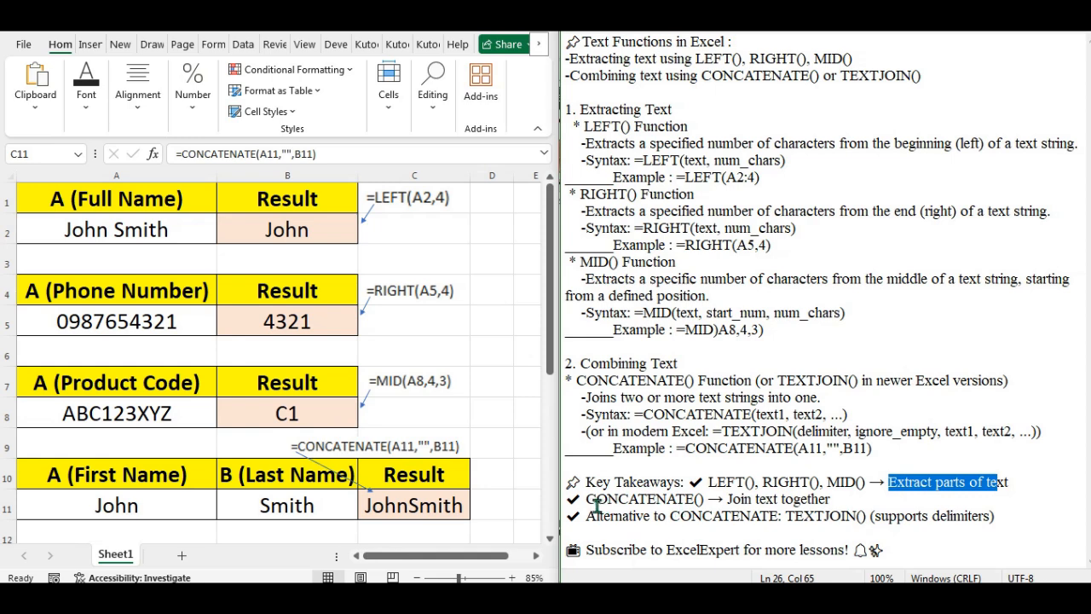
left_click_drag(596, 501, 819, 502)
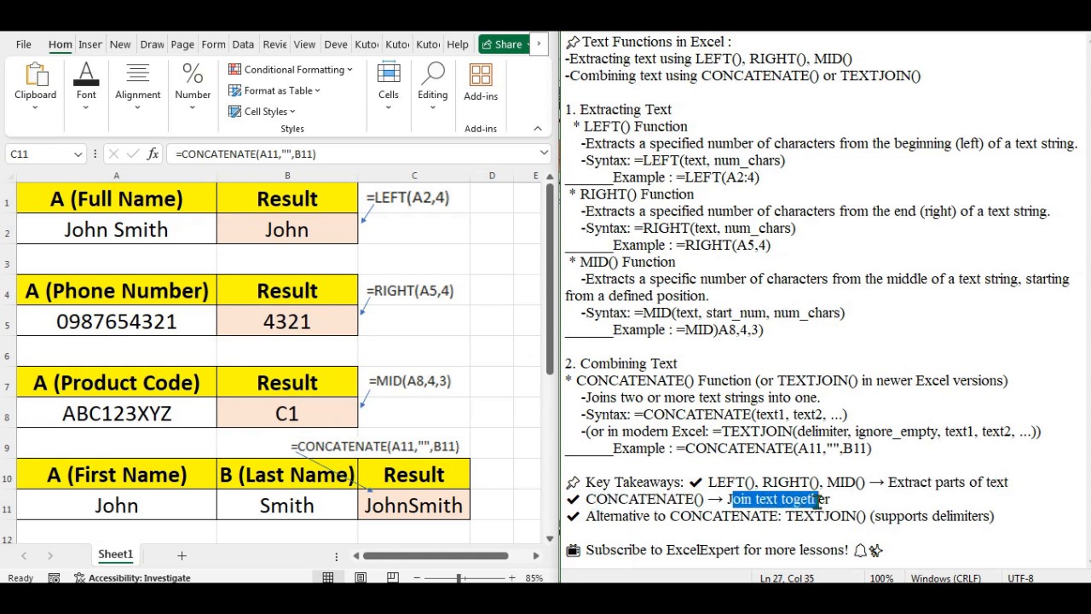
left_click_drag(588, 519, 932, 515)
left_click(801, 516)
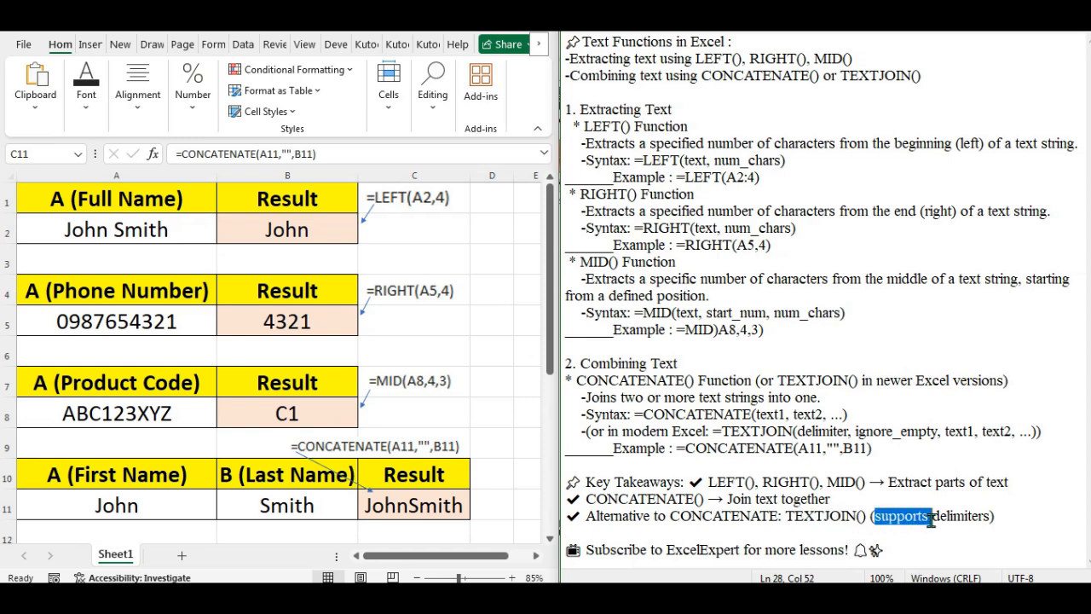
left_click(654, 535)
left_click_drag(587, 550, 844, 556)
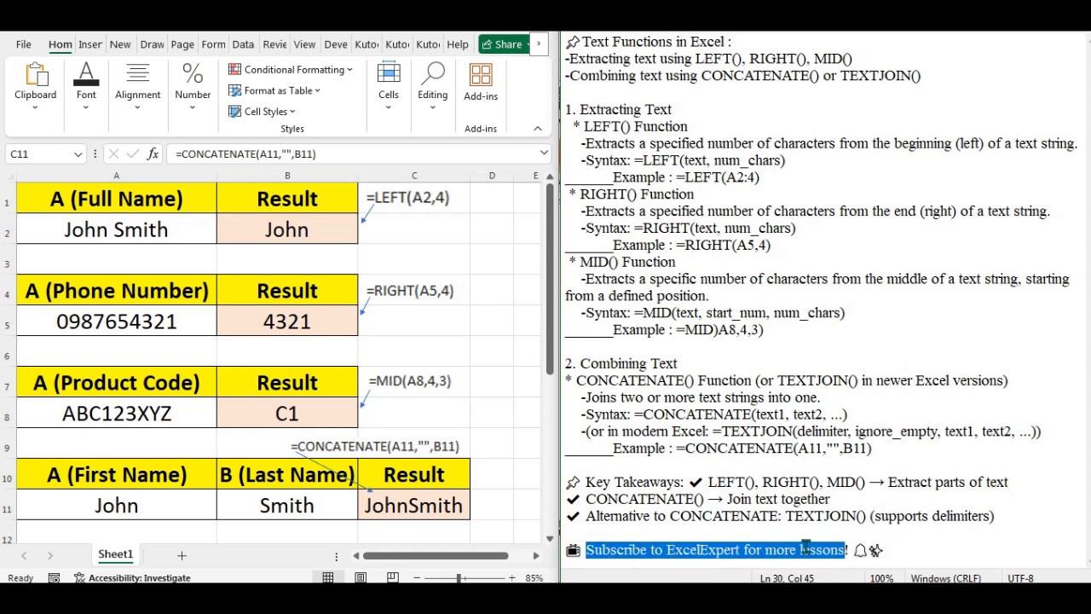
left_click(888, 550)
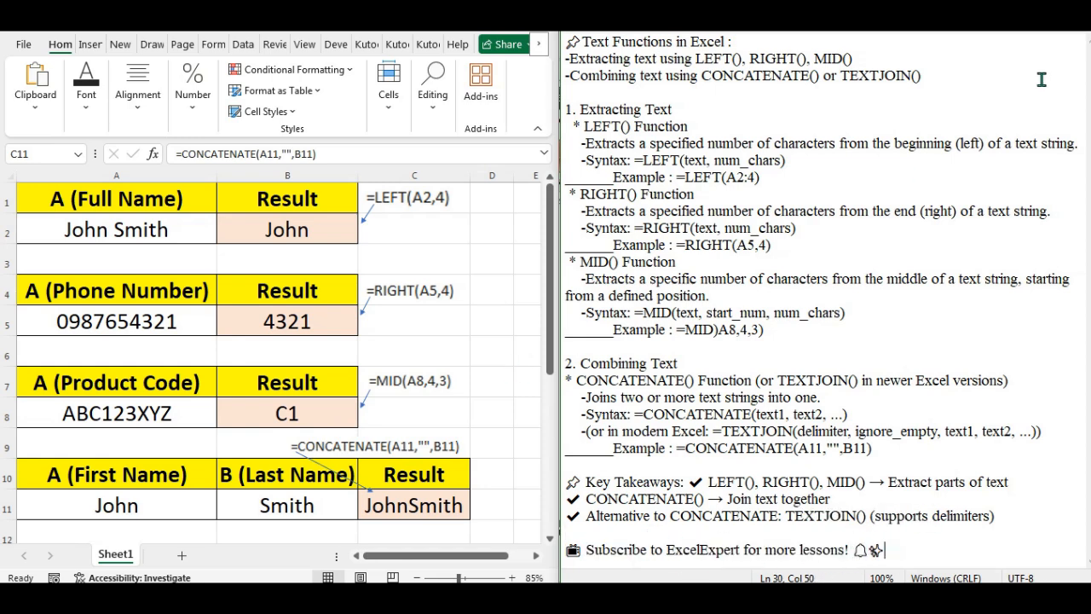